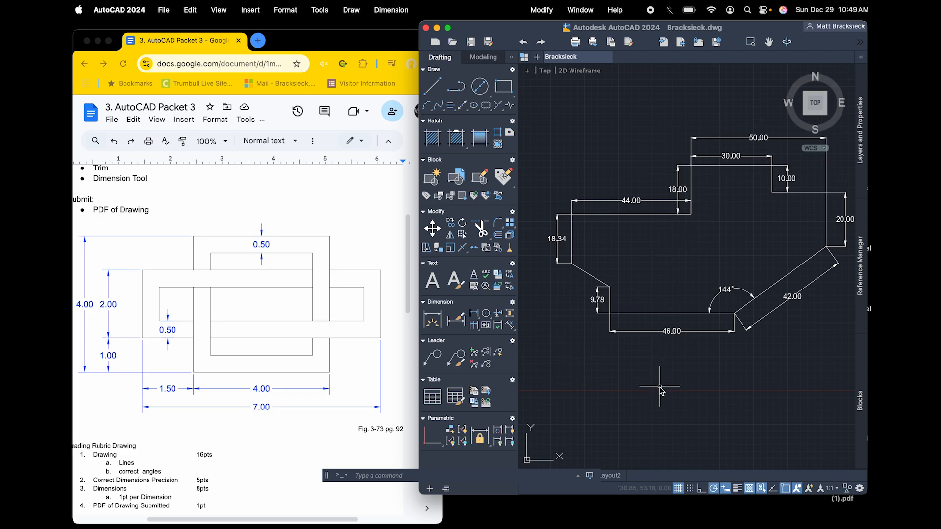
# - Draw a 4 by 4 square with the Rectangle tool in the empty space below the existing drawing
pyautogui.scroll(-10, 660, 387)
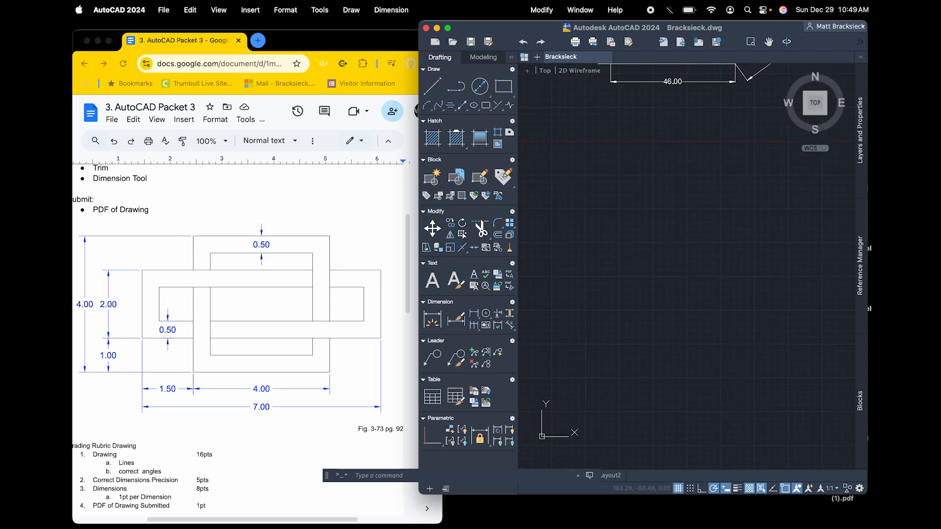
pyautogui.scroll(-1, 659, 386)
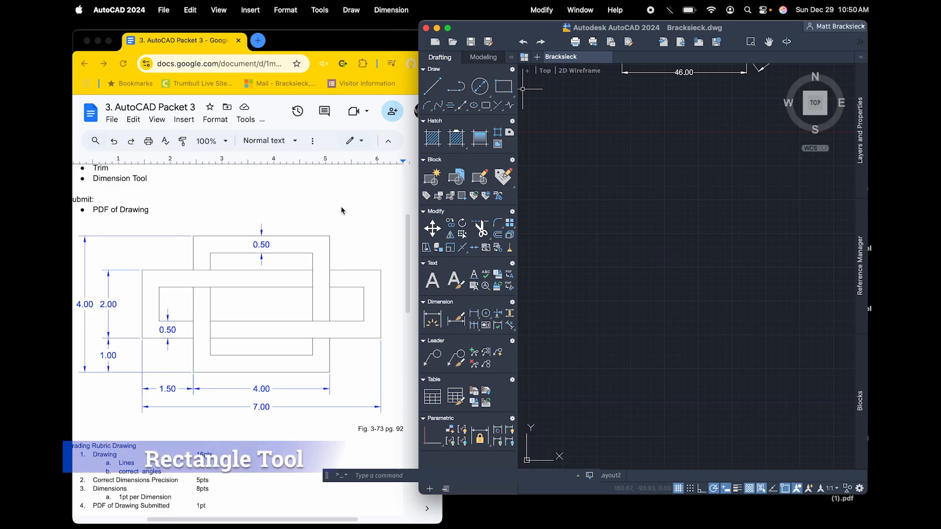
pyautogui.click(505, 88)
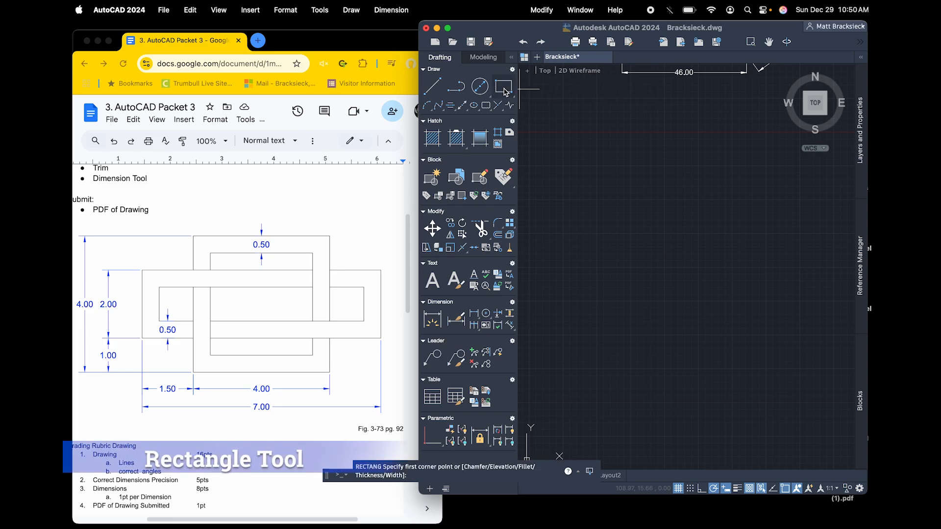
pyautogui.click(596, 210)
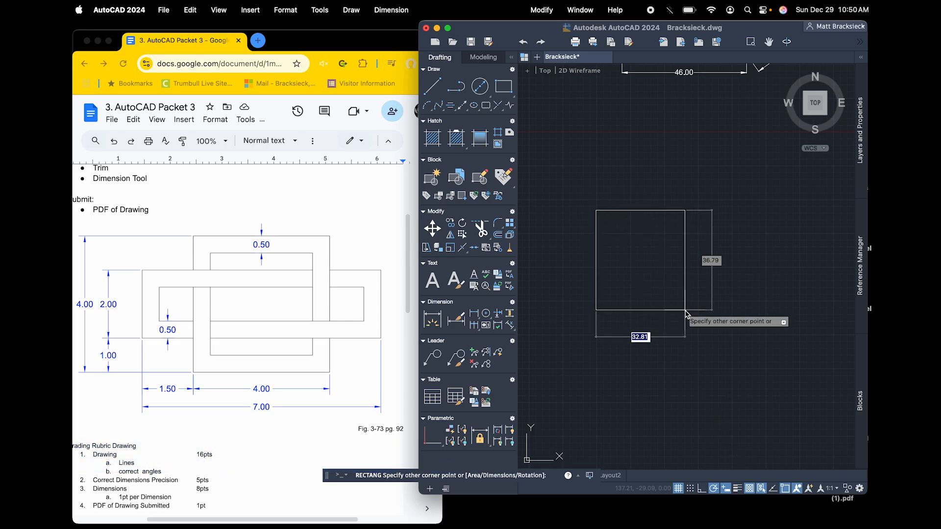
pyautogui.write('4')
pyautogui.press('Tab')
pyautogui.write('4')
pyautogui.press('Return')
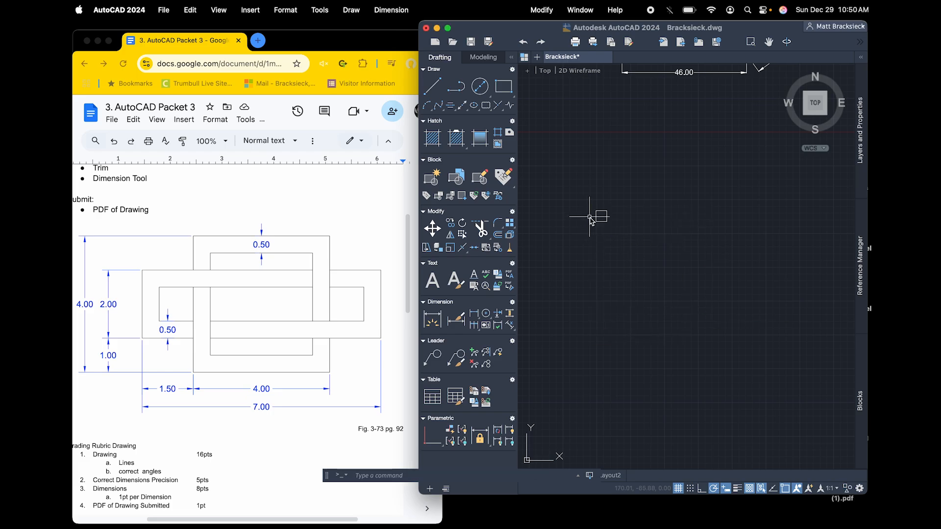
# - Offset the square inward by 0.5 to form the inner square
pyautogui.scroll(3, 594, 215)
pyautogui.scroll(5, 596, 214)
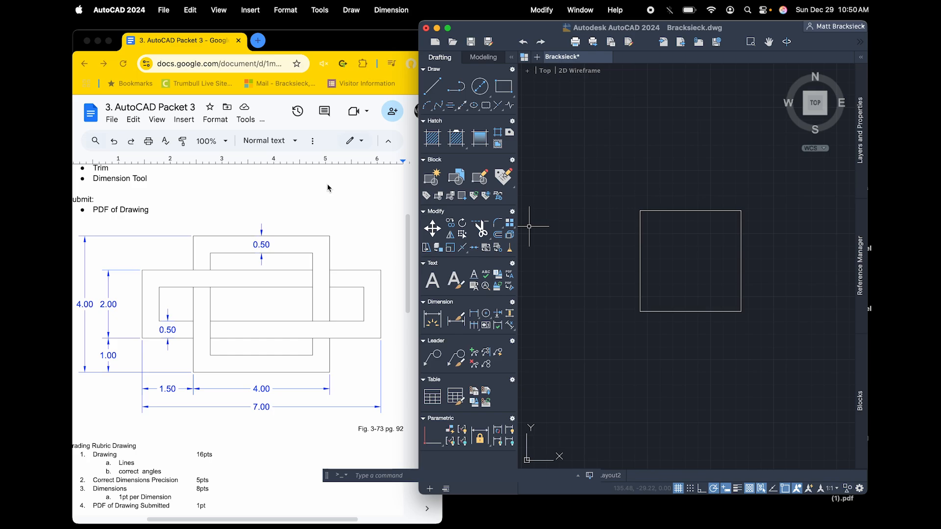
pyautogui.click(499, 237)
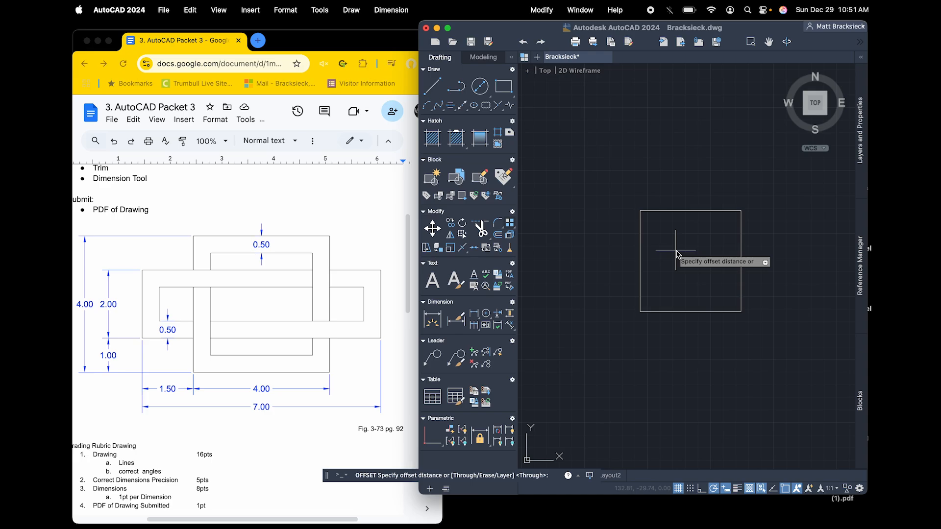
pyautogui.write('.5')
pyautogui.press('Return')
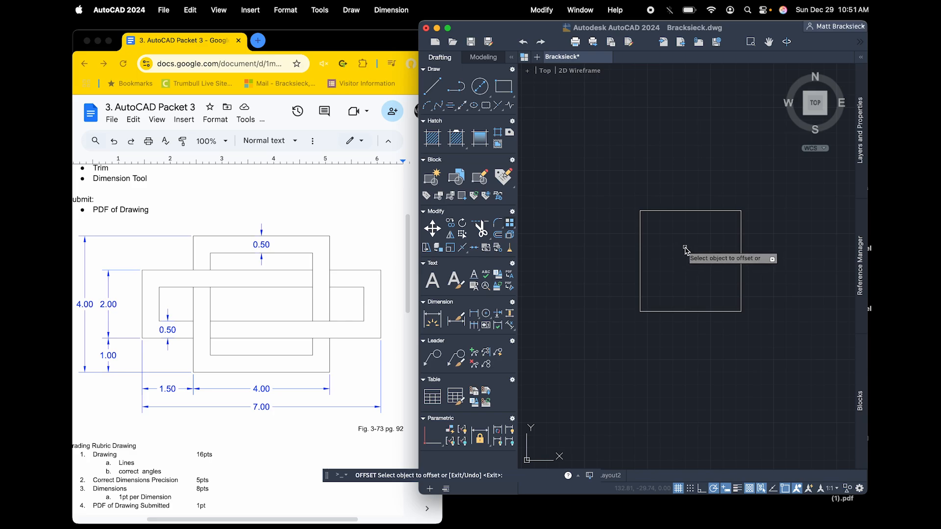
pyautogui.click(688, 212)
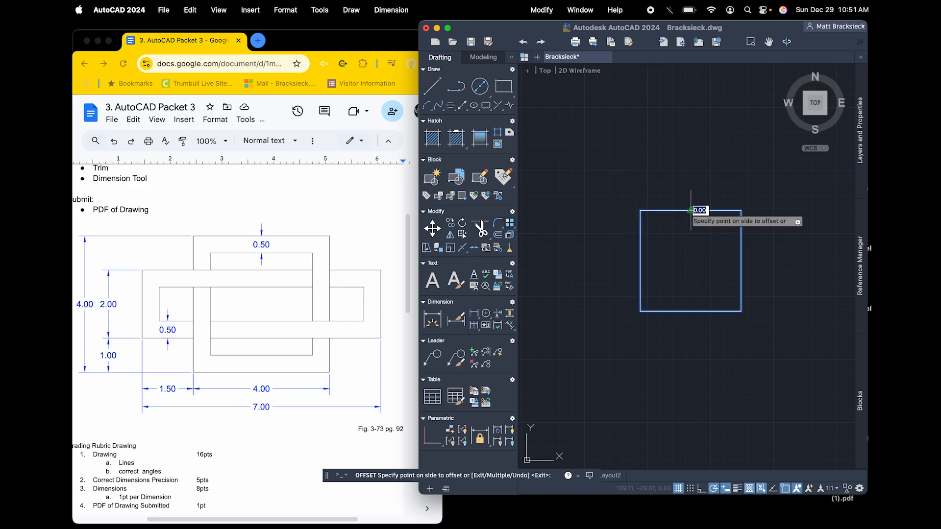
pyautogui.click(693, 242)
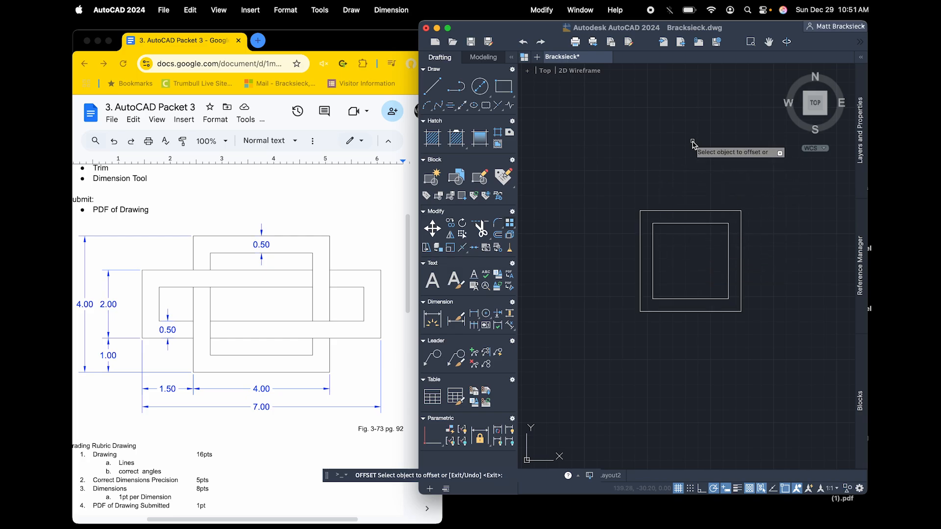
pyautogui.press('Escape')
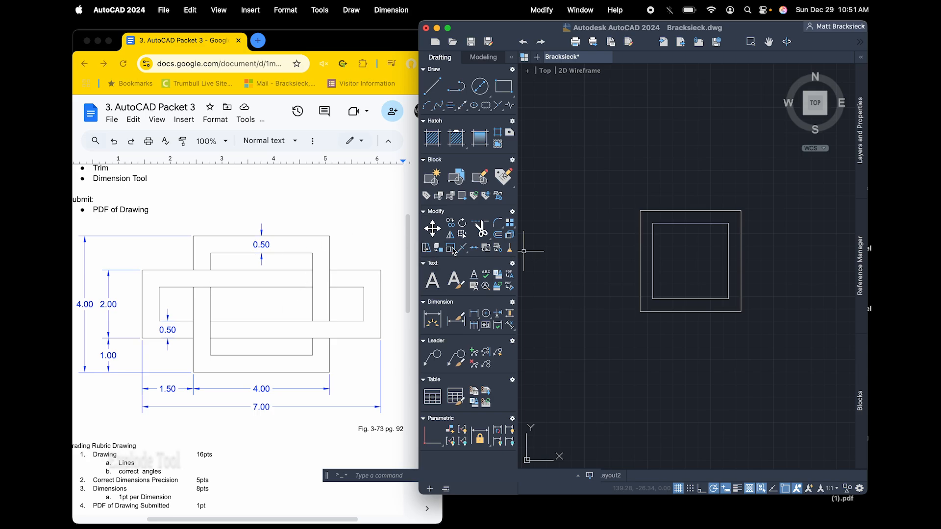
# - Explode both the outer and inner squares into separate lines
pyautogui.click(613, 191)
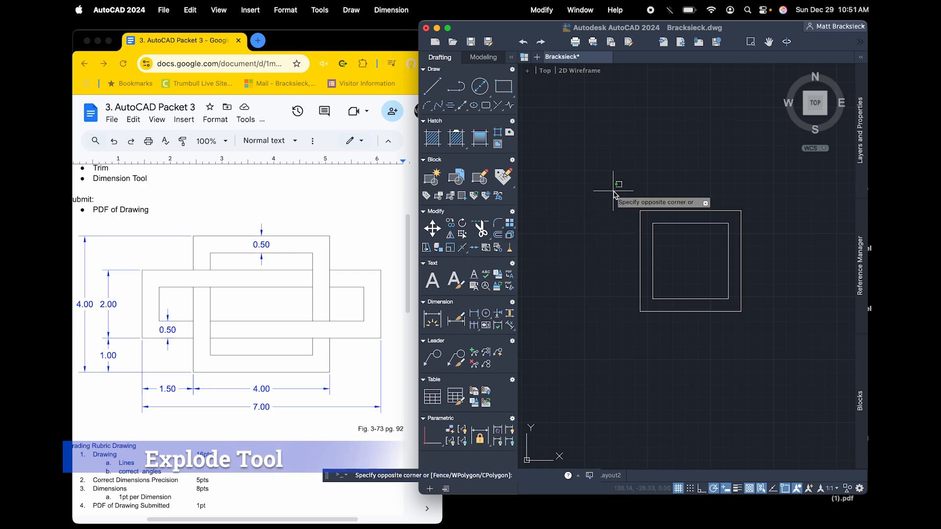
pyautogui.click(768, 326)
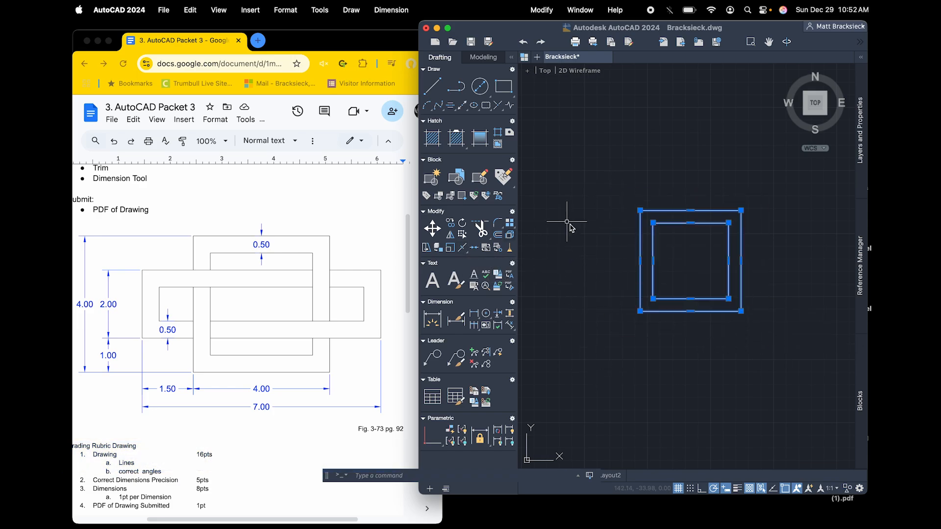
pyautogui.click(510, 236)
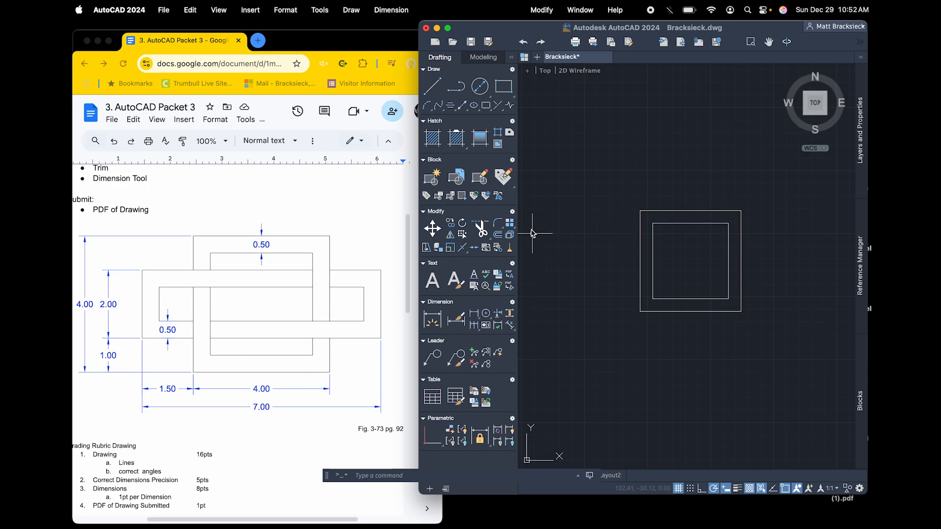
# - Offset the outer square's left and top edges inward by 2 to create vertical and horizontal centre lines
pyautogui.click(503, 239)
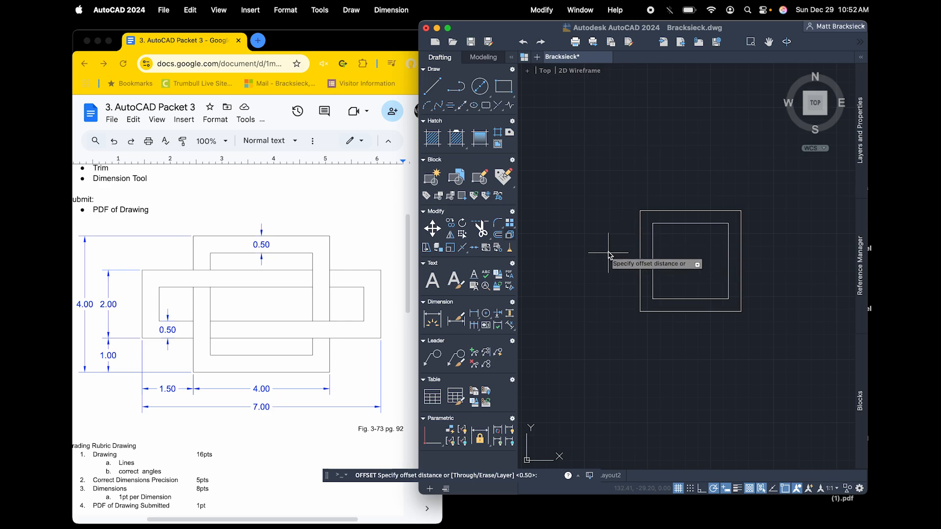
pyautogui.write('.5')
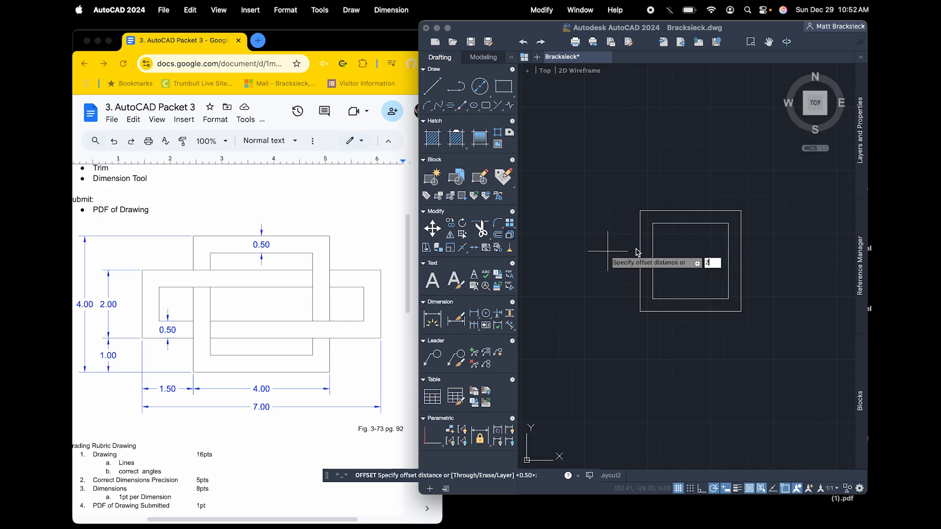
pyautogui.press('Return')
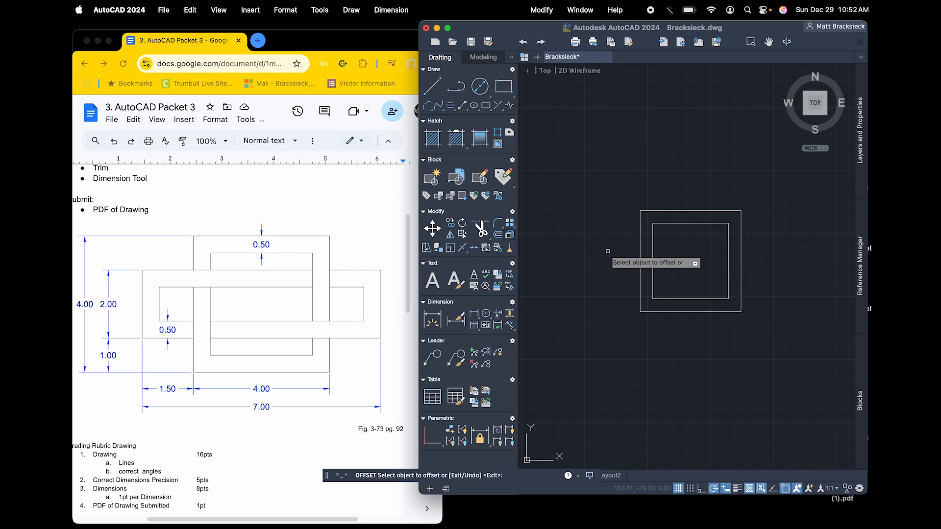
pyautogui.click(640, 258)
pyautogui.click(671, 258)
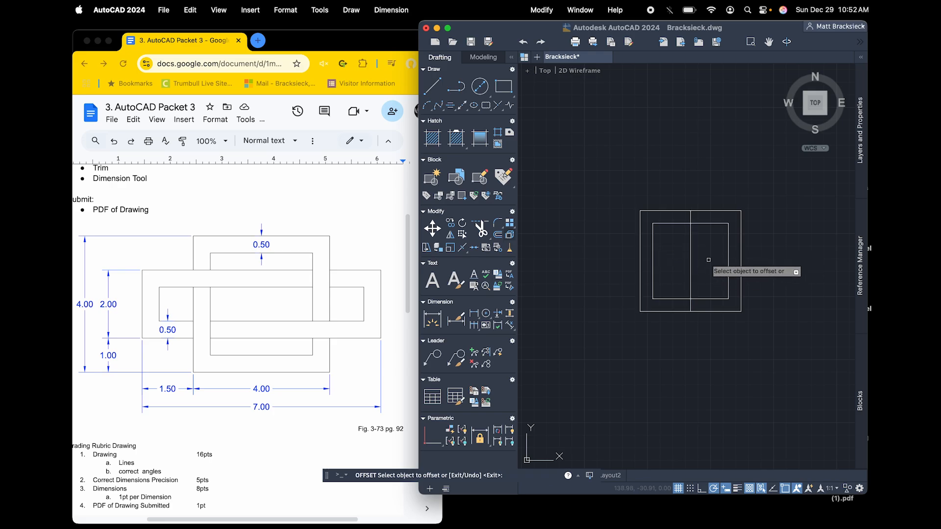
pyautogui.click(704, 211)
pyautogui.click(701, 254)
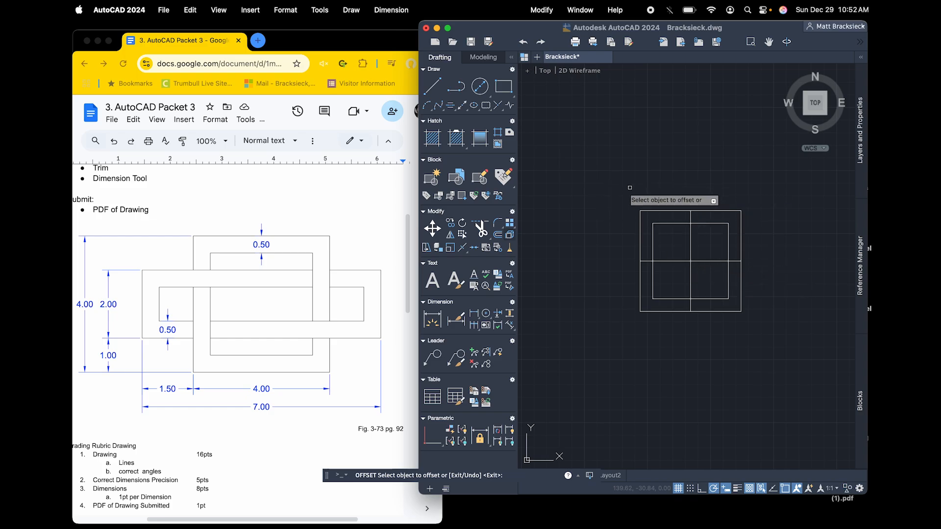
pyautogui.press('Escape')
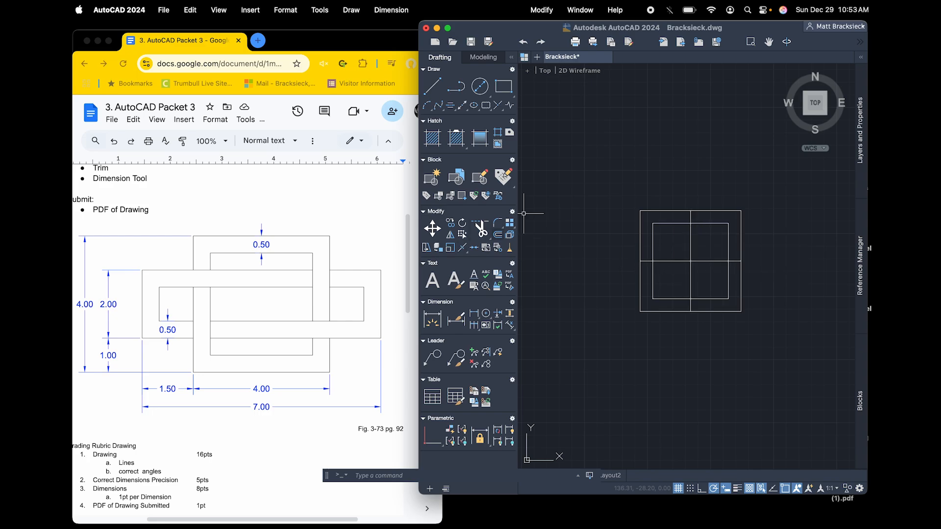
# - Offset the vertical centre line 3.5 to the left, outside the square
pyautogui.write('o')
pyautogui.press('Return')
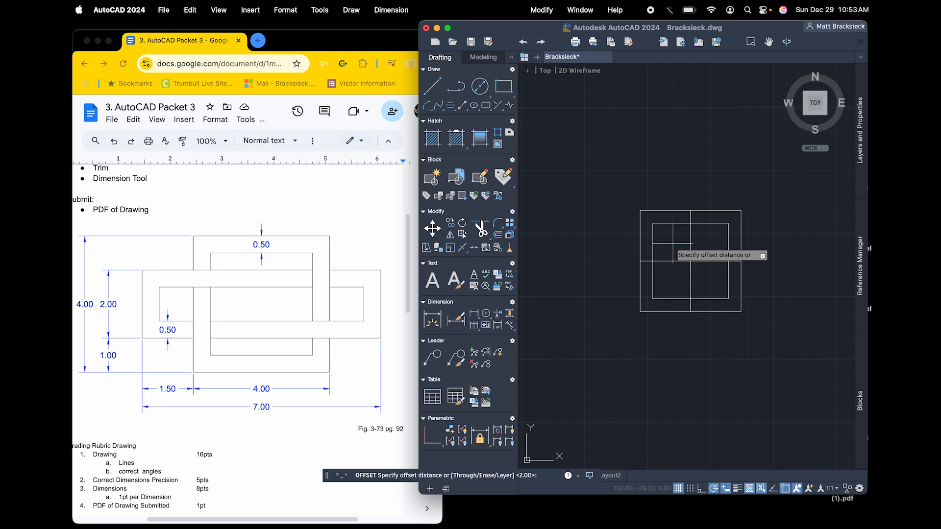
pyautogui.write('3.5')
pyautogui.press('Return')
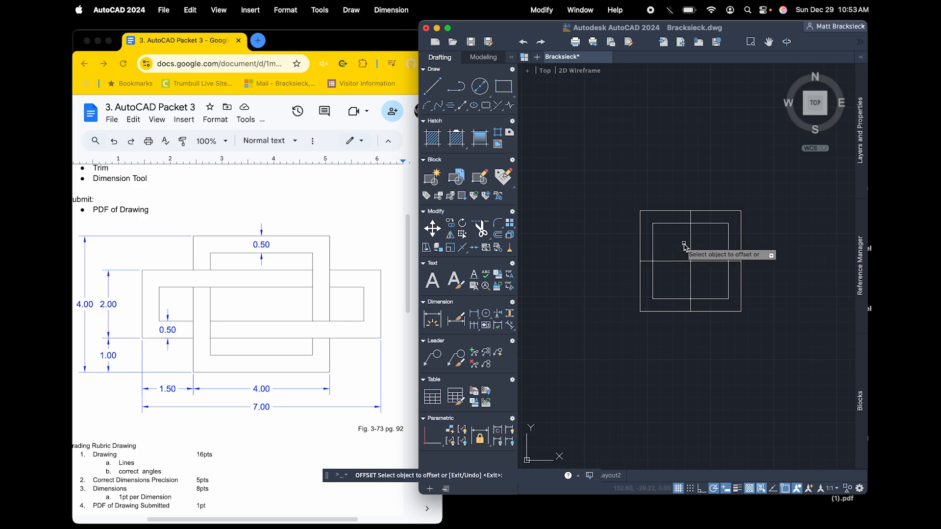
pyautogui.click(691, 245)
pyautogui.click(612, 240)
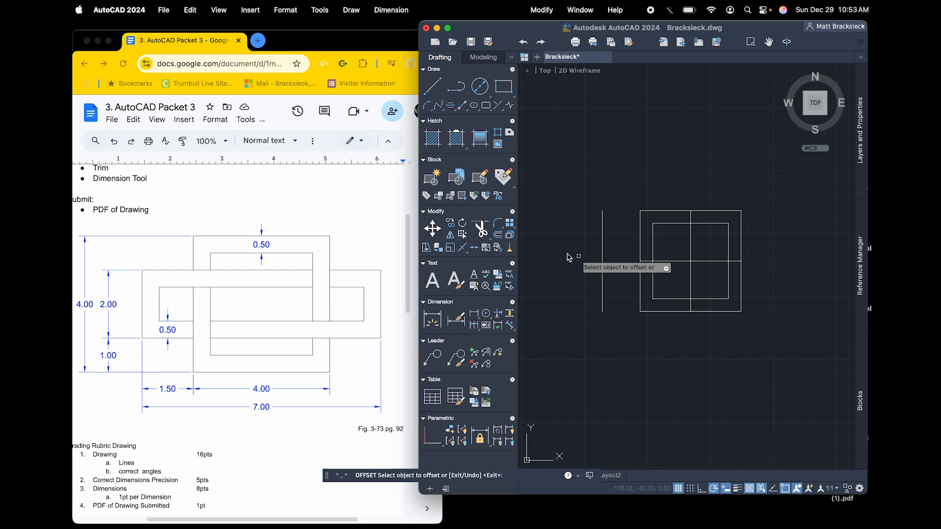
pyautogui.press('Escape')
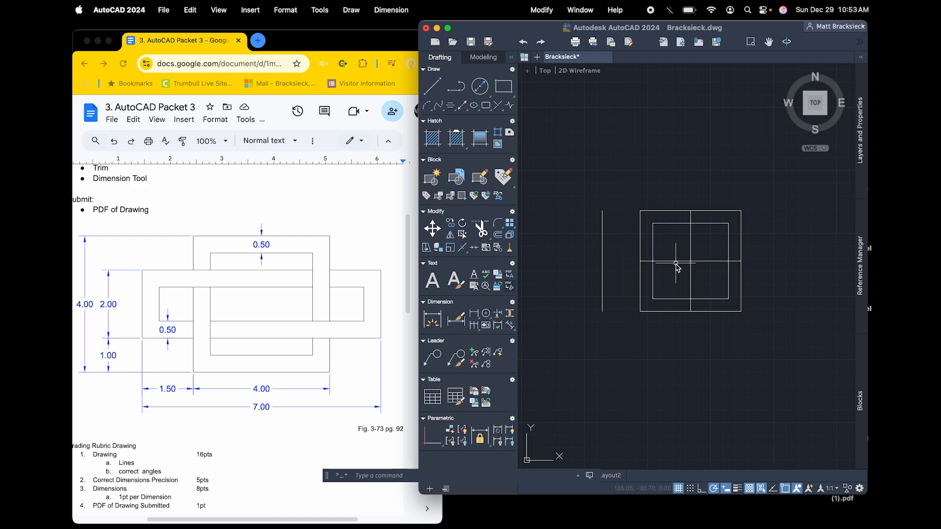
# - Offset the horizontal centre line upward by 1
pyautogui.click(498, 236)
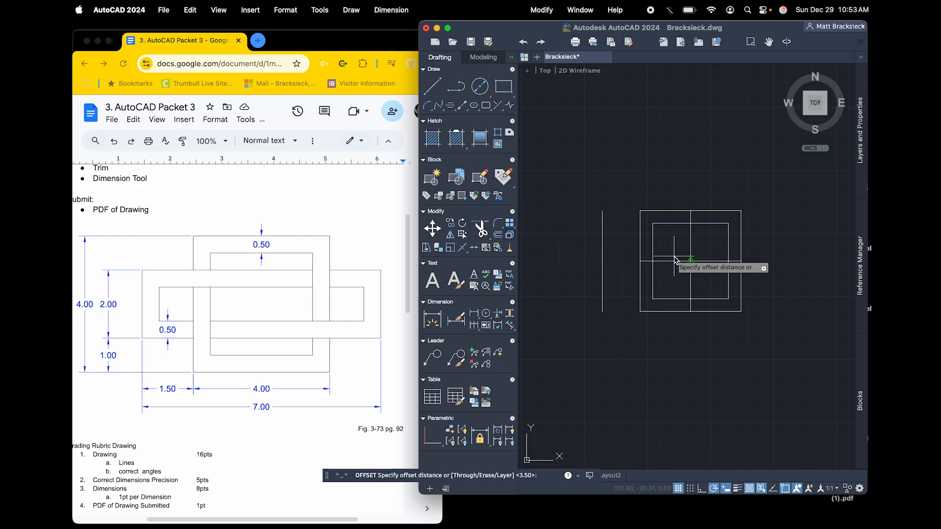
pyautogui.write('1')
pyautogui.press('Return')
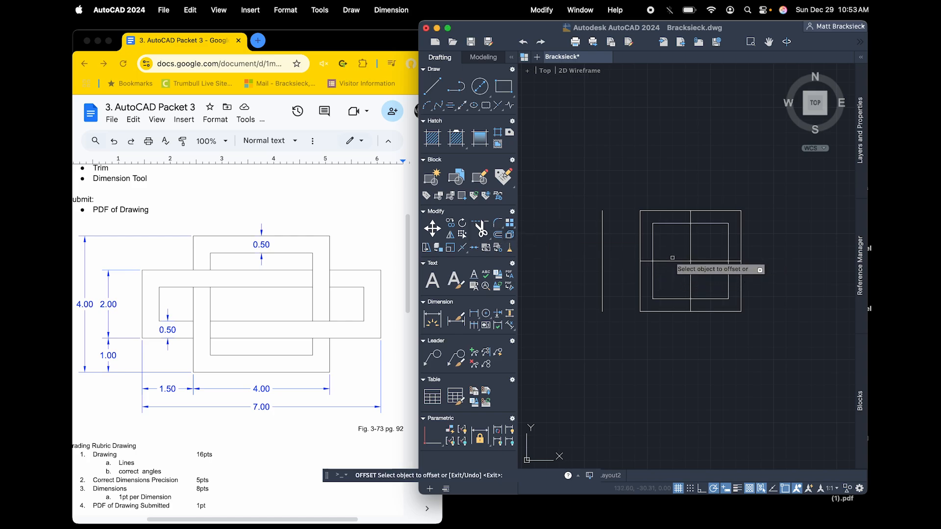
pyautogui.click(691, 260)
pyautogui.click(686, 246)
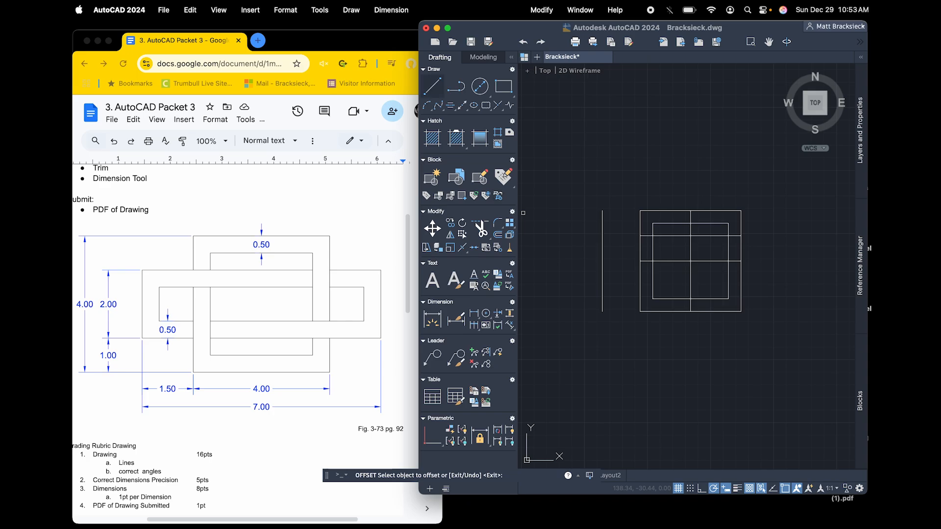
pyautogui.click(432, 86)
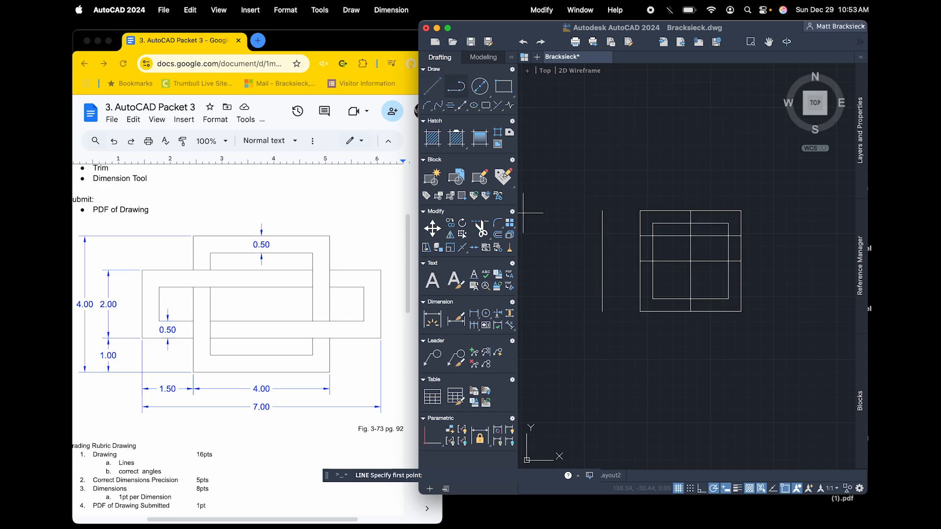
pyautogui.click(640, 235)
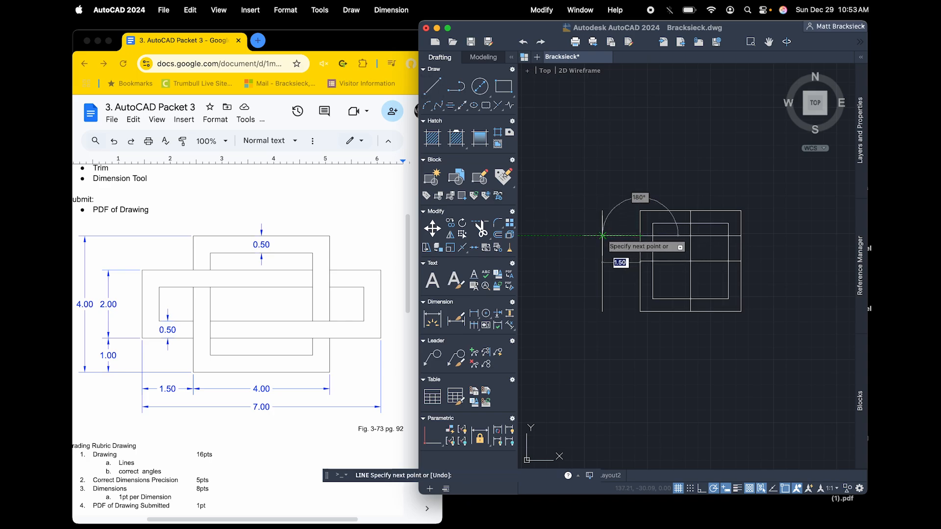
pyautogui.click(602, 235)
pyautogui.press('Escape')
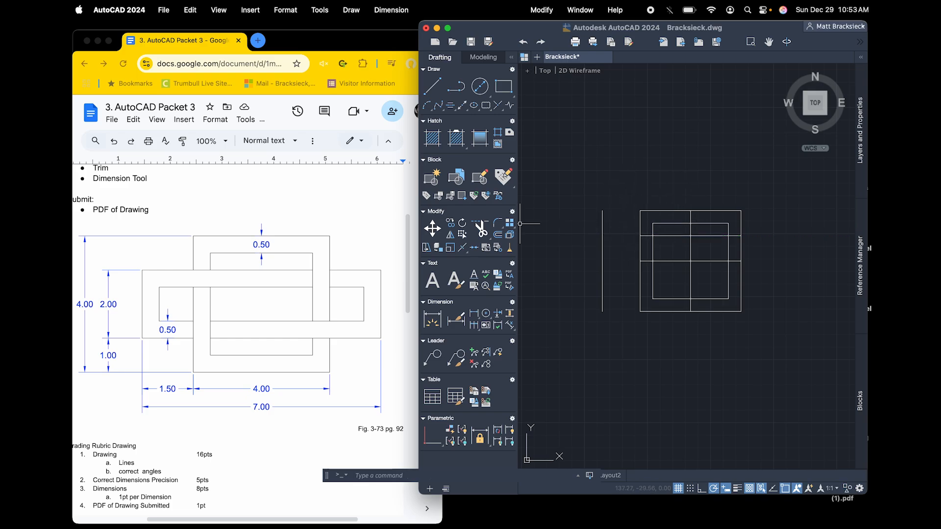
# - Extend the upper horizontal construction line leftward to the vertical line outside the square
pyautogui.click(481, 228)
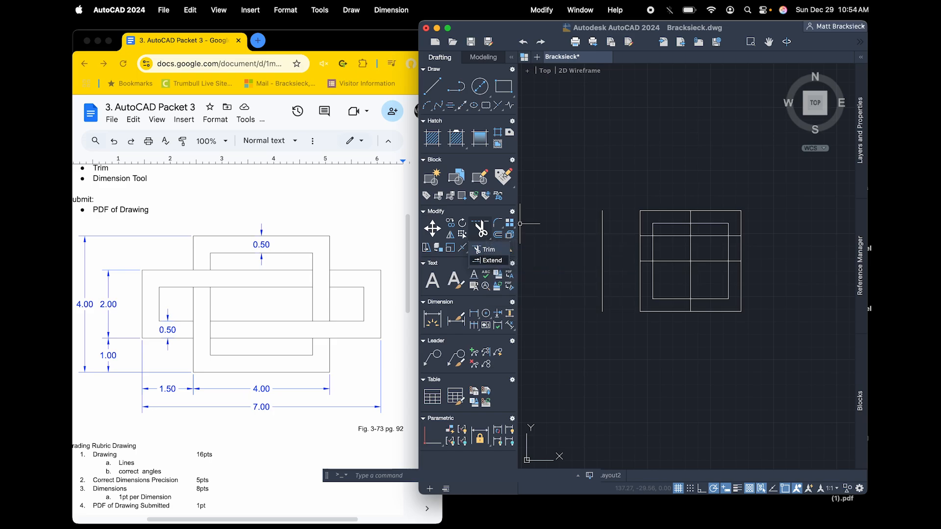
pyautogui.click(489, 260)
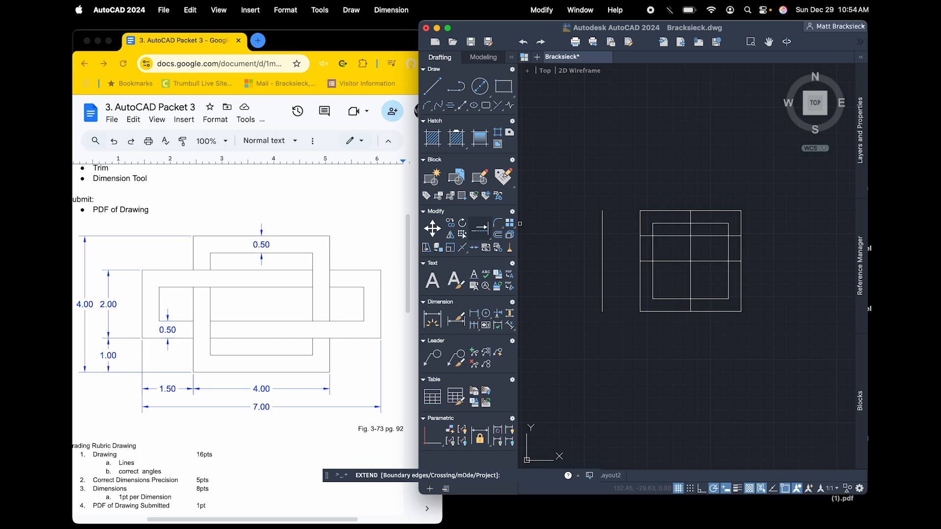
pyautogui.click(643, 235)
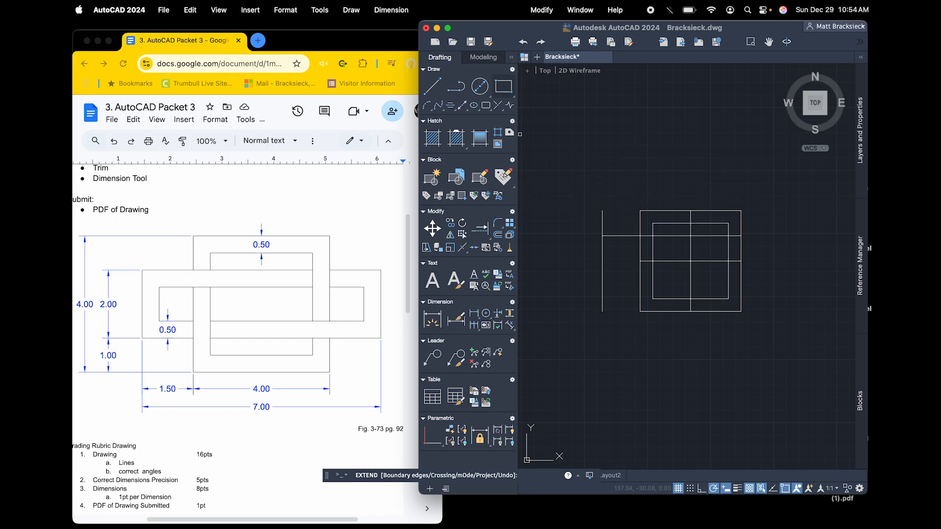
# - Draw a 7 by 2 rectangle from the intersection of the outside vertical and upper horizontal construction lines, extending right and down across the square
pyautogui.click(503, 87)
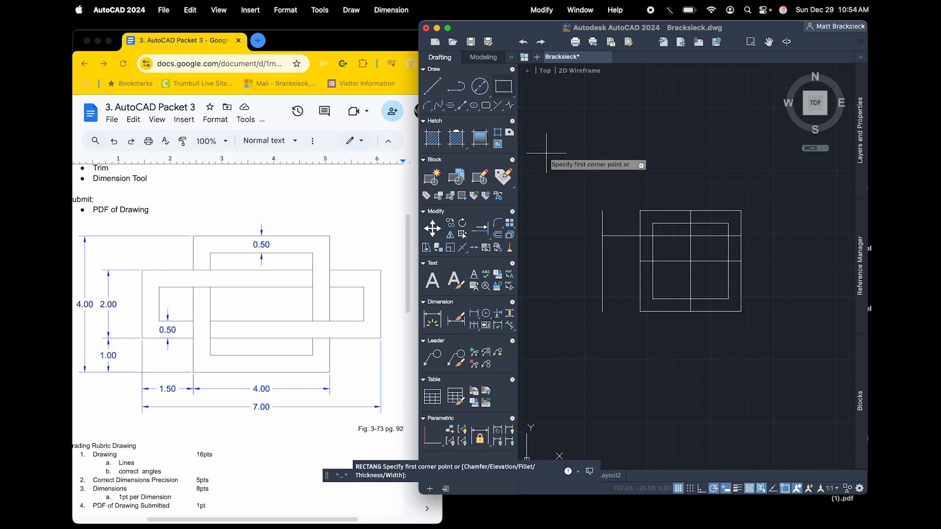
pyautogui.click(602, 236)
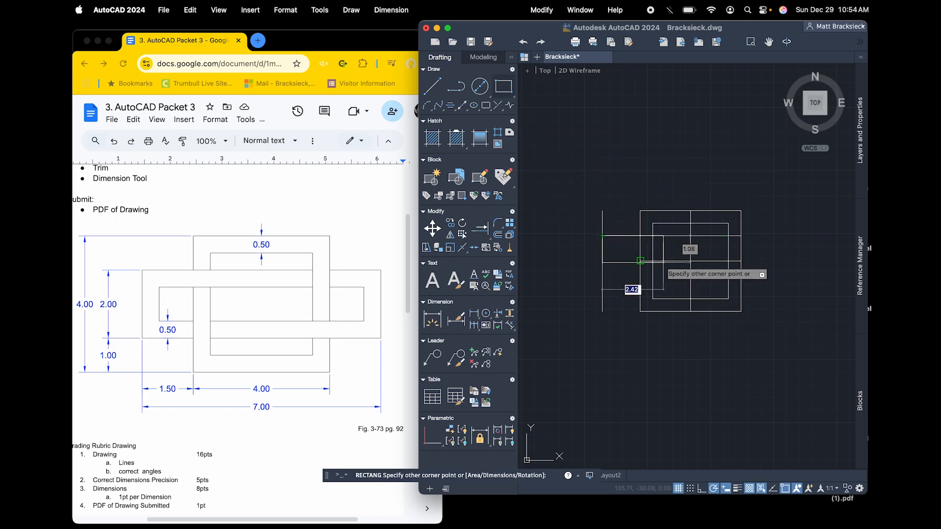
pyautogui.write('7')
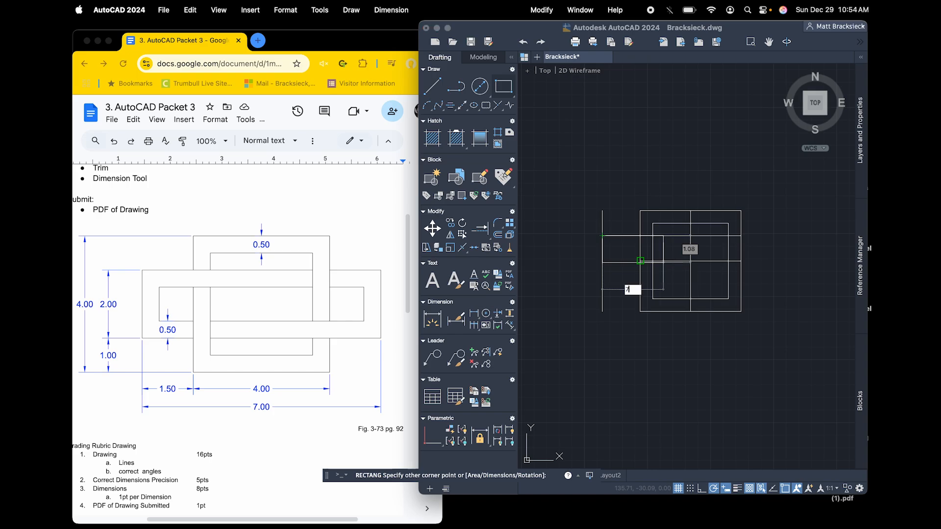
pyautogui.press('Tab')
pyautogui.write('2')
pyautogui.press('Return')
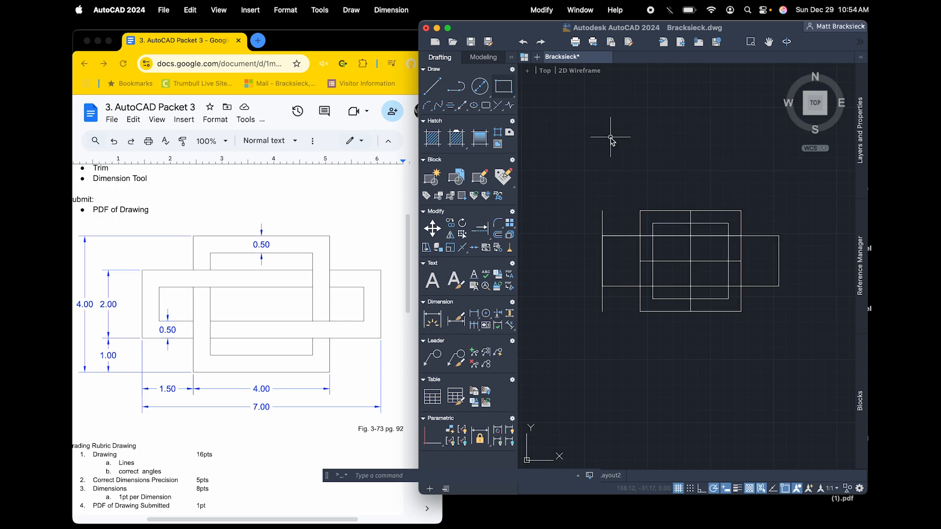
# - Delete the vertical construction line outside the square and the centre lines crossing the square
pyautogui.click(602, 210)
pyautogui.press('Delete')
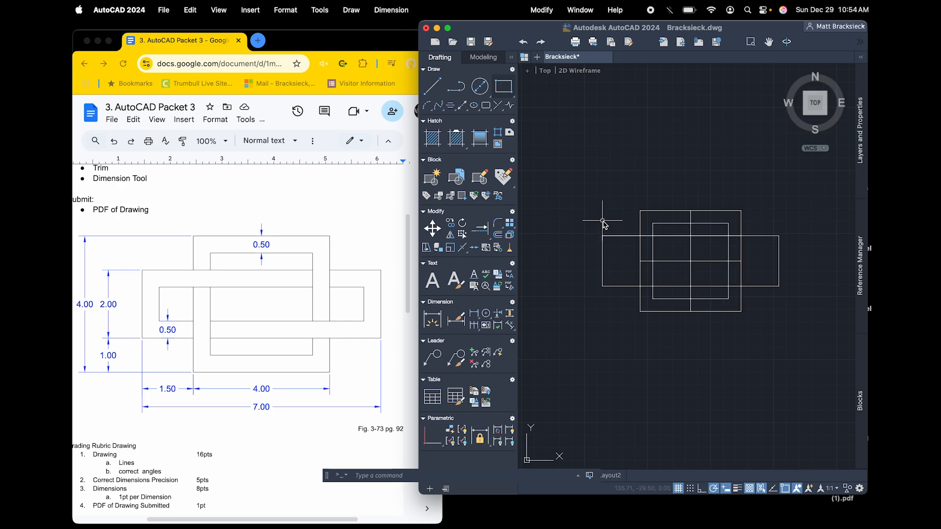
pyautogui.click(690, 219)
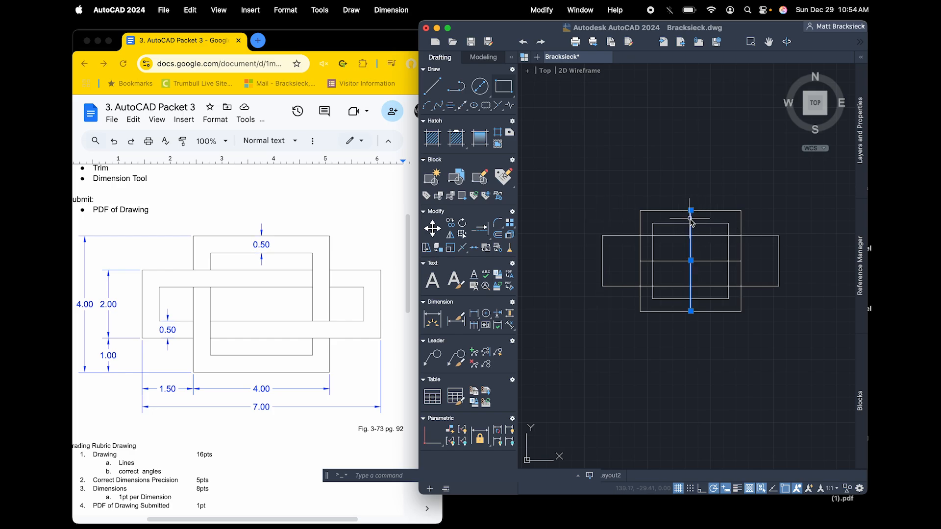
pyautogui.click(693, 261)
pyautogui.press('Delete')
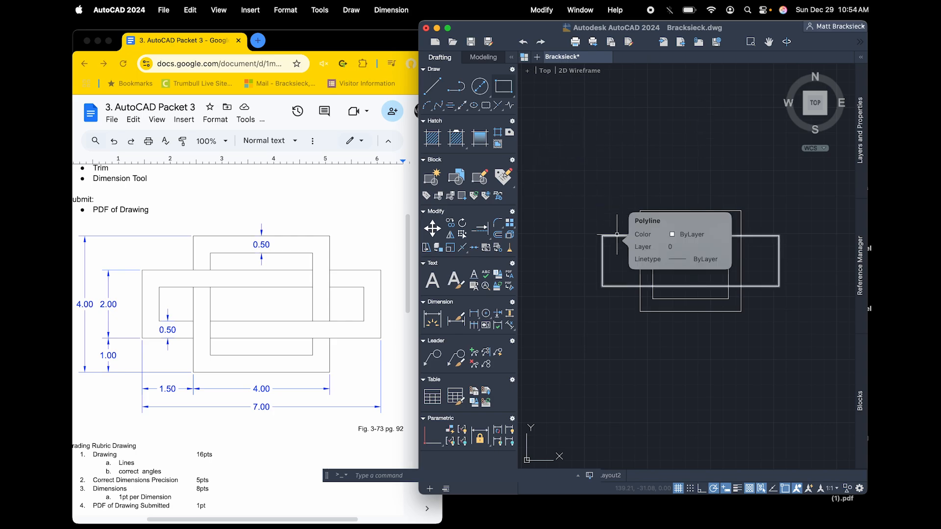
# - Offset the 7 by 2 rectangle inward by 0.5
pyautogui.click(497, 236)
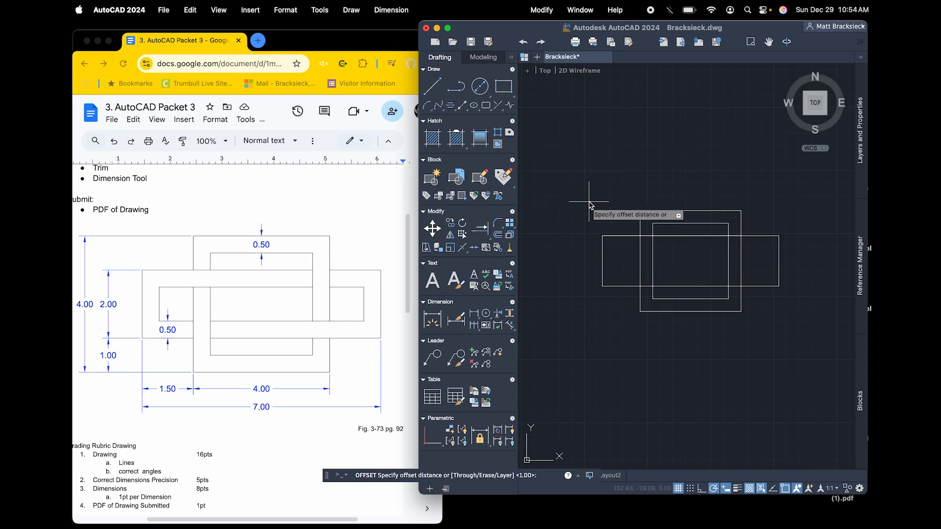
pyautogui.write('.')
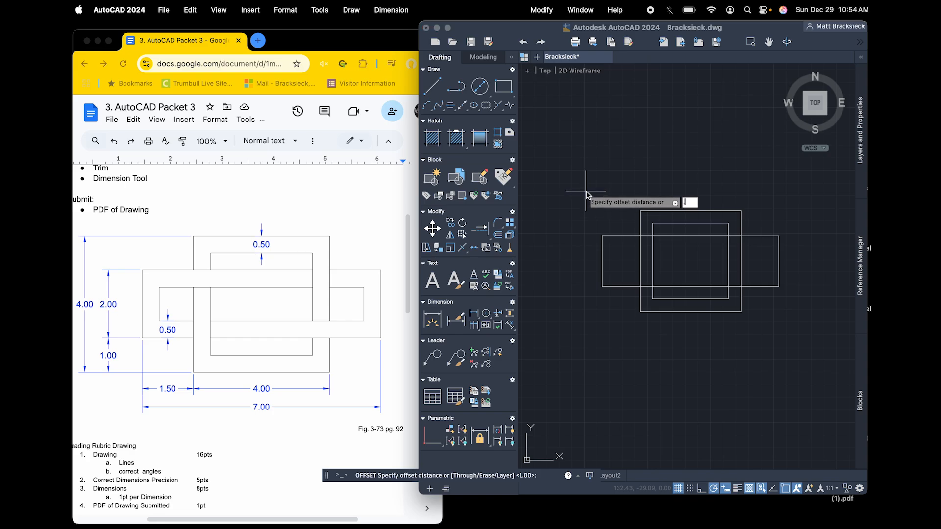
pyautogui.write('5')
pyautogui.press('Return')
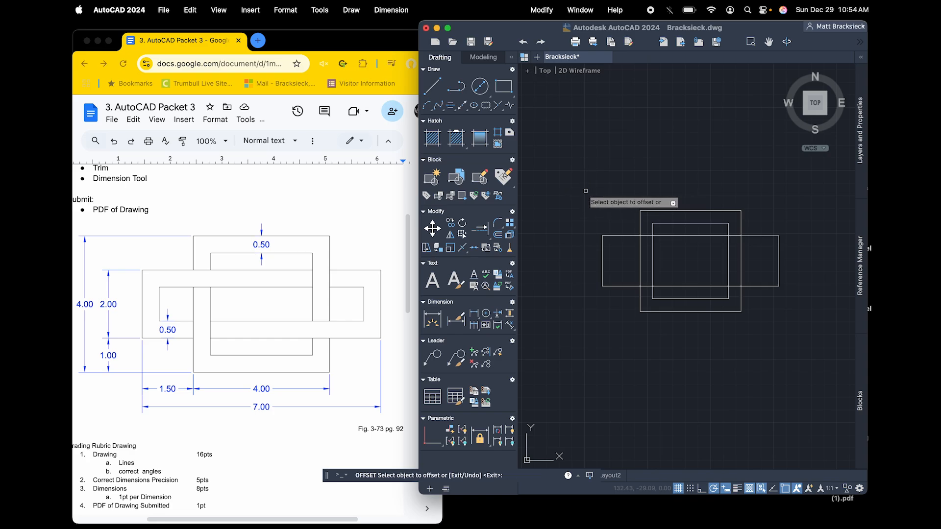
pyautogui.click(624, 238)
pyautogui.click(624, 254)
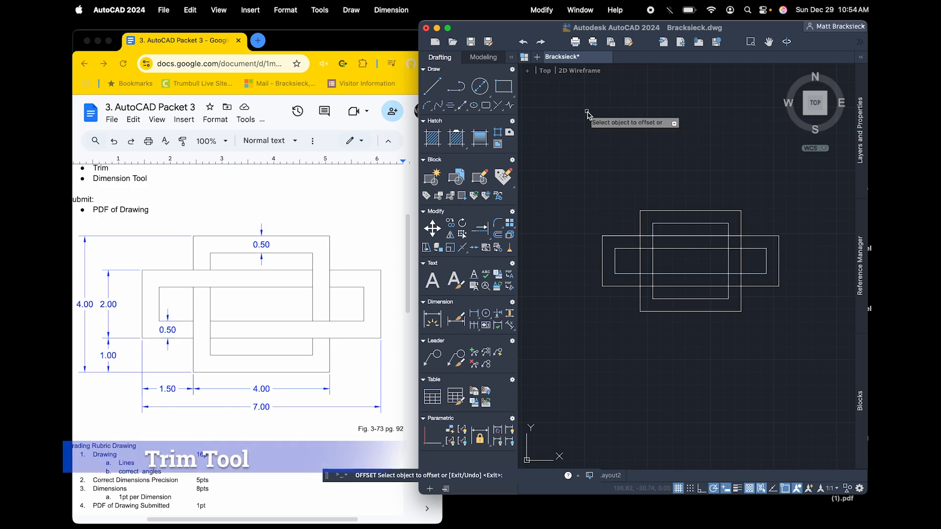
# - Trim the square at the upper-left and lower-right crossings and the rectangle at the other two so the frames interlock
pyautogui.click(480, 228)
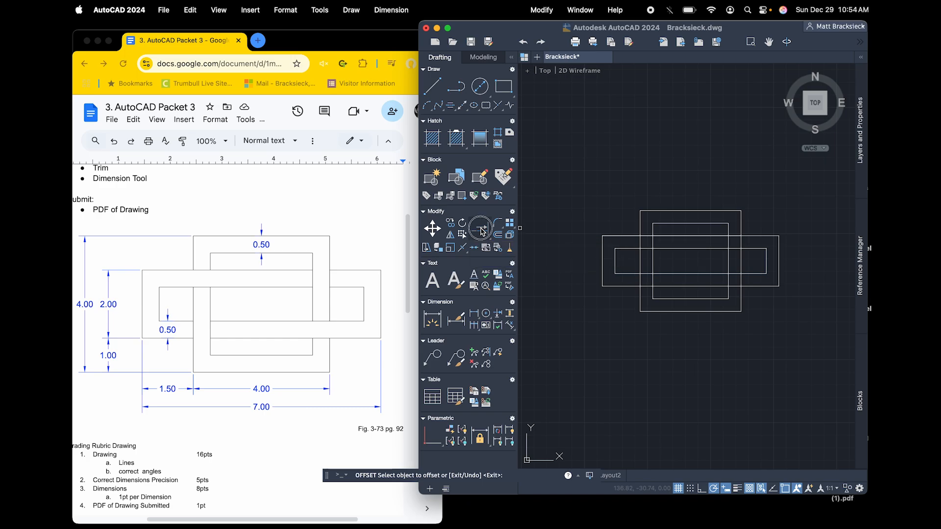
pyautogui.click(485, 250)
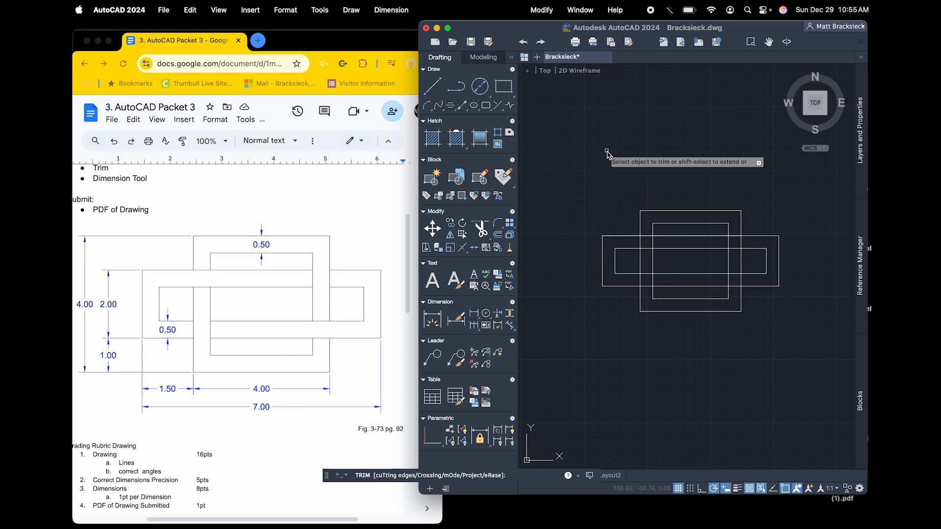
pyautogui.click(640, 243)
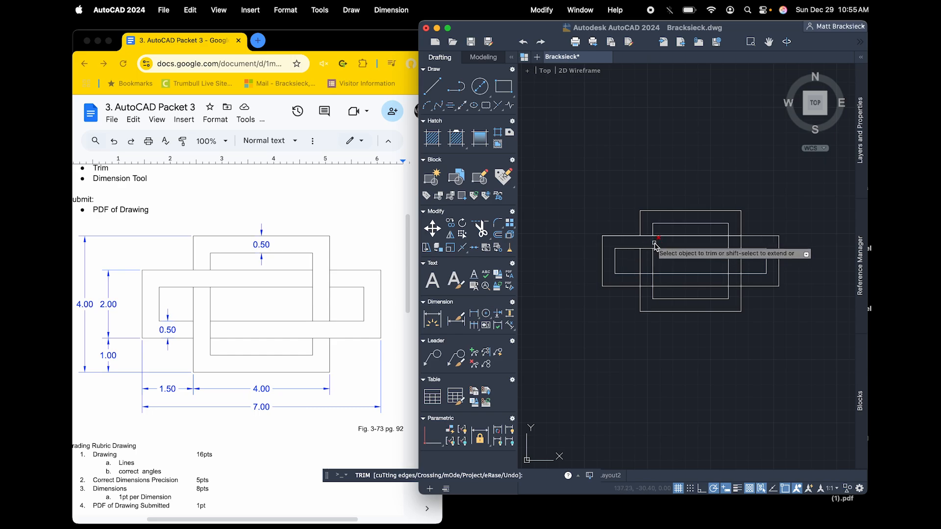
pyautogui.click(727, 279)
pyautogui.click(732, 280)
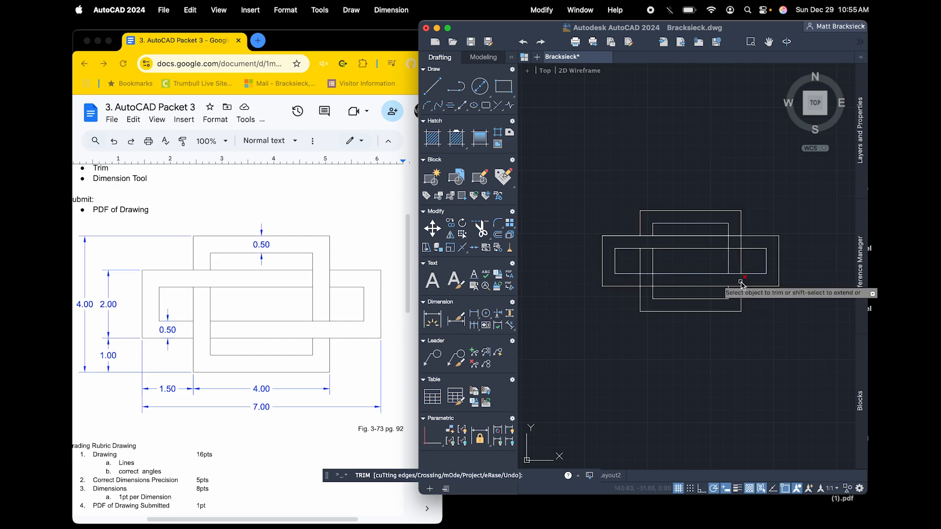
pyautogui.click(741, 281)
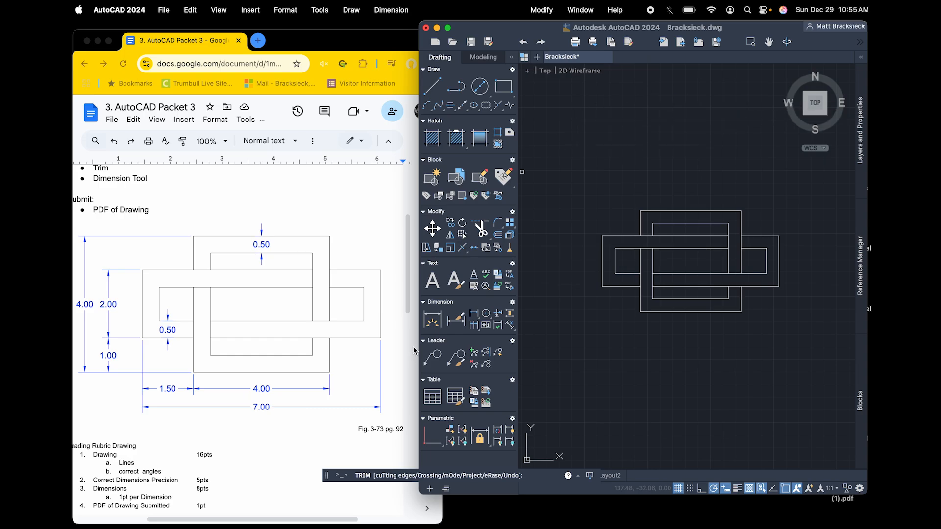
# - Modify the Standard dimension style, setting the arrow size to 0.18 and reducing the text height
pyautogui.click(432, 319)
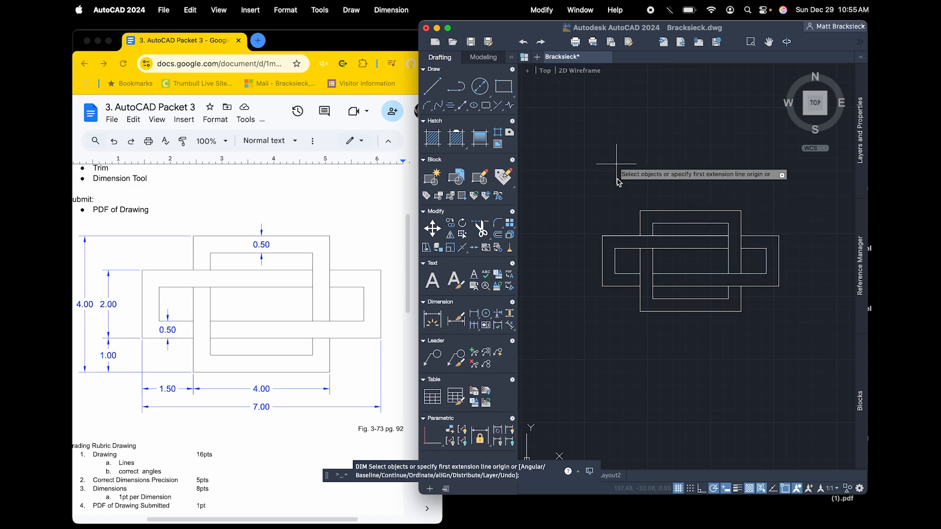
pyautogui.press('Return')
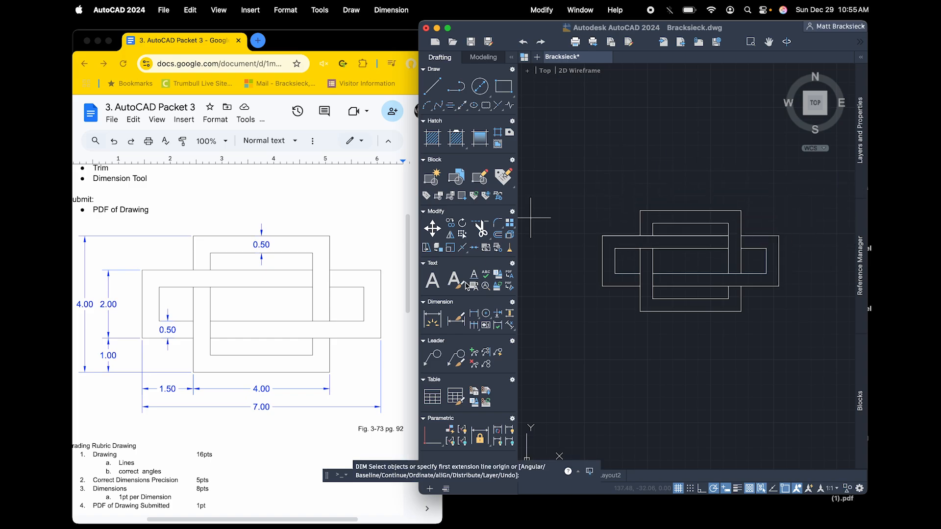
pyautogui.click(458, 322)
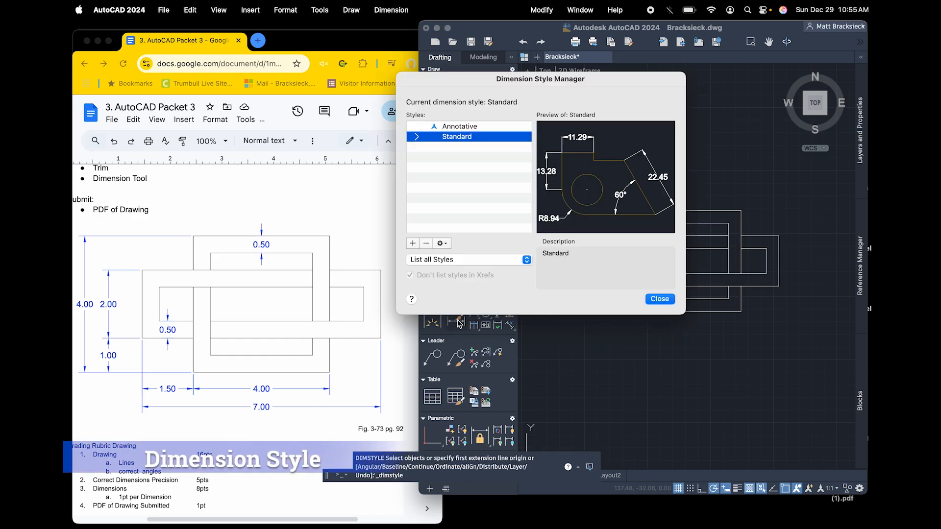
pyautogui.click(440, 243)
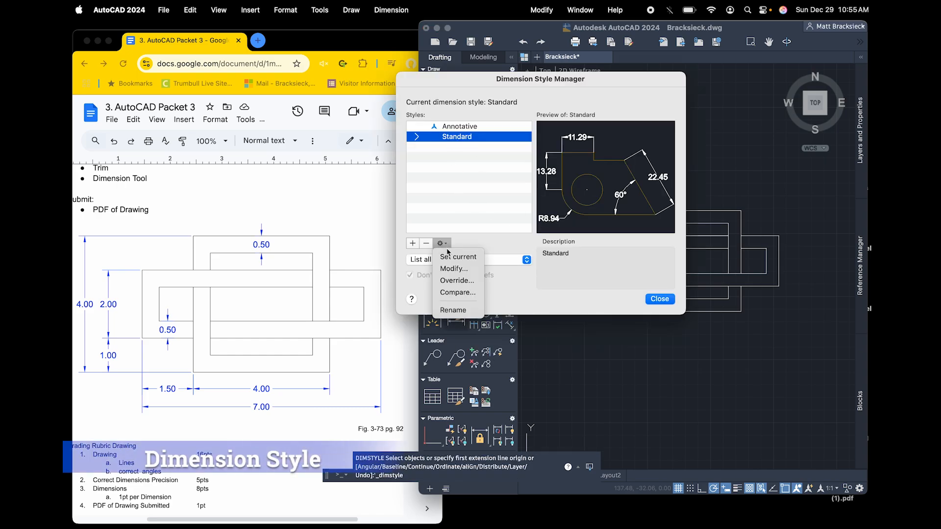
pyautogui.click(450, 267)
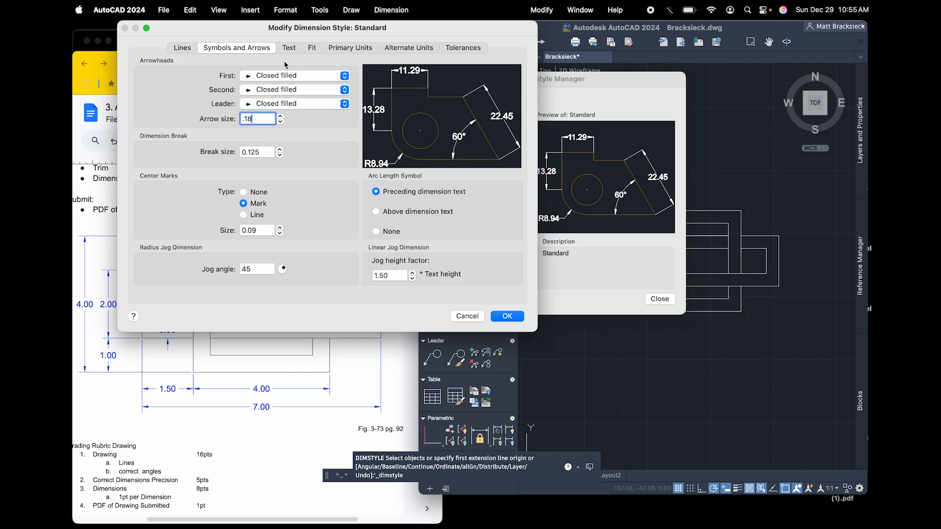
pyautogui.click(290, 48)
pyautogui.doubleClick(273, 124)
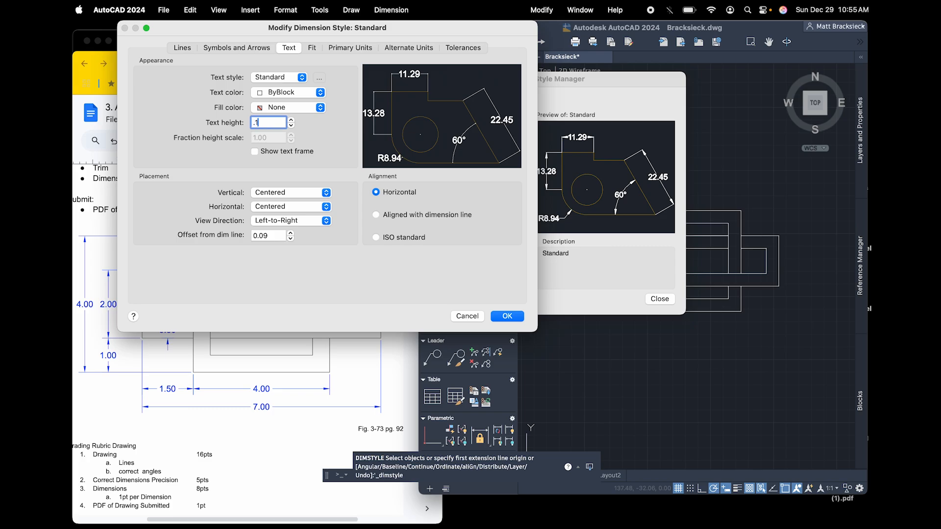
pyautogui.click(512, 317)
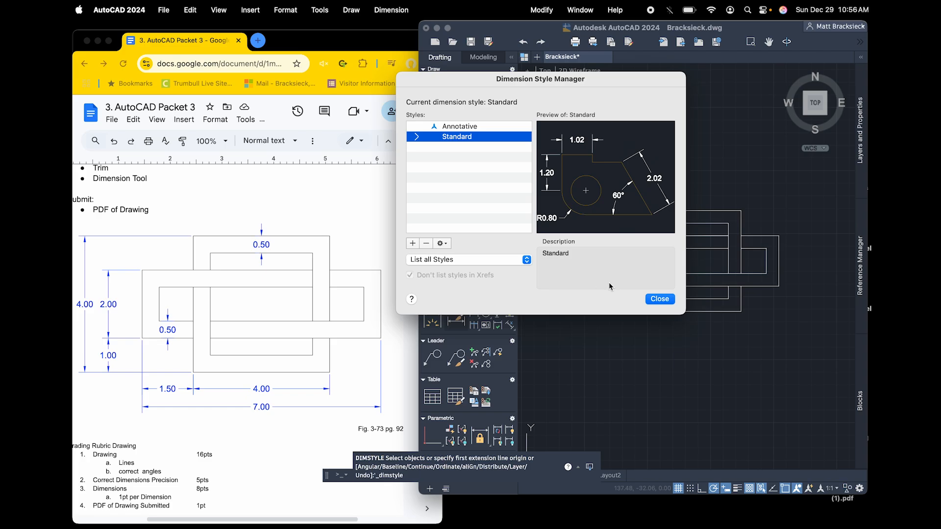
pyautogui.click(663, 300)
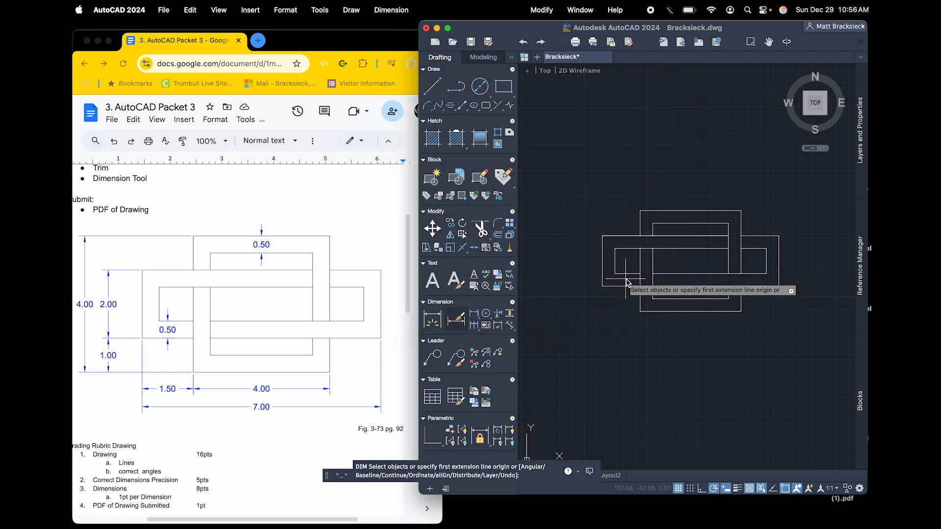
# - Dimension the square frame's thickness at the middle of its top band and the rectangle frame's thickness at its lower-left band
pyautogui.click(691, 212)
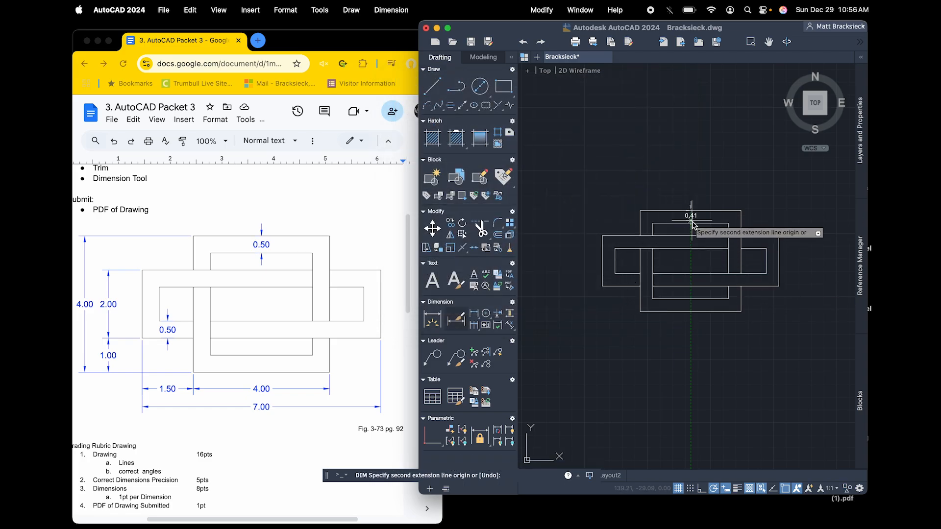
pyautogui.click(690, 224)
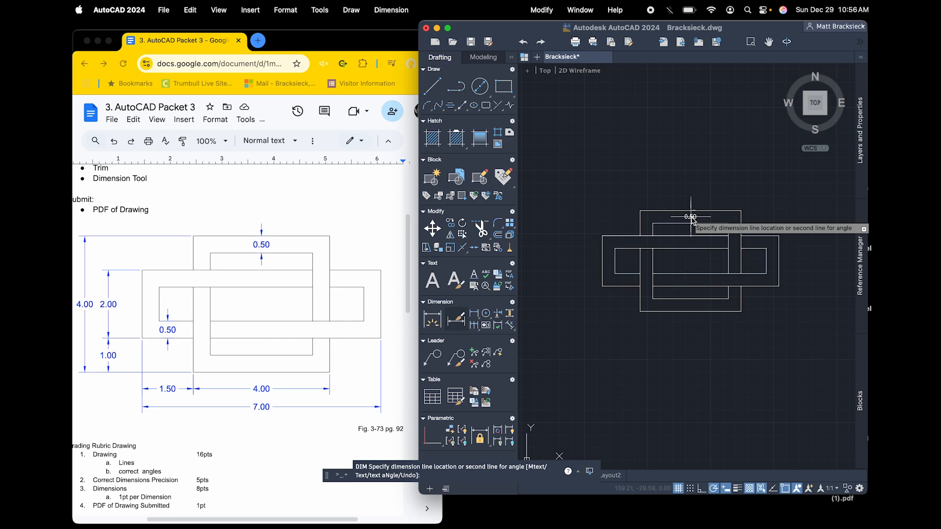
pyautogui.click(692, 221)
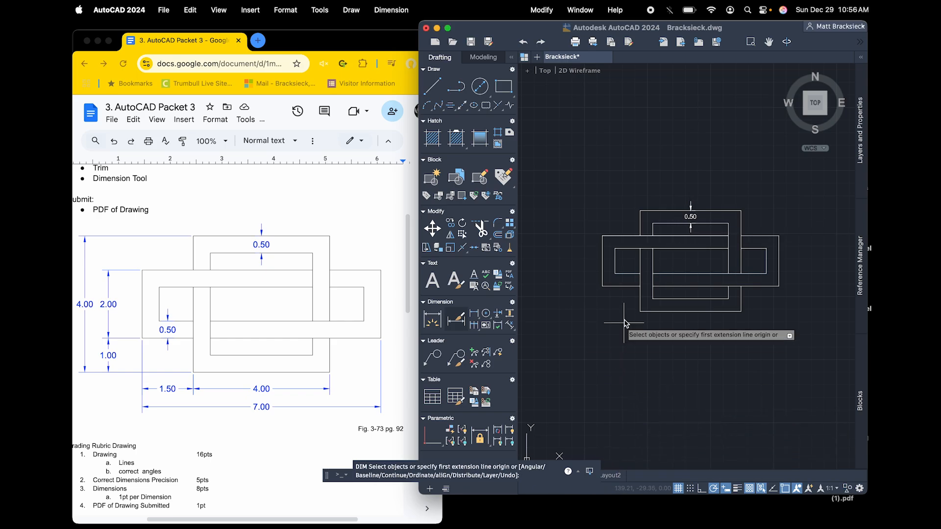
pyautogui.click(628, 274)
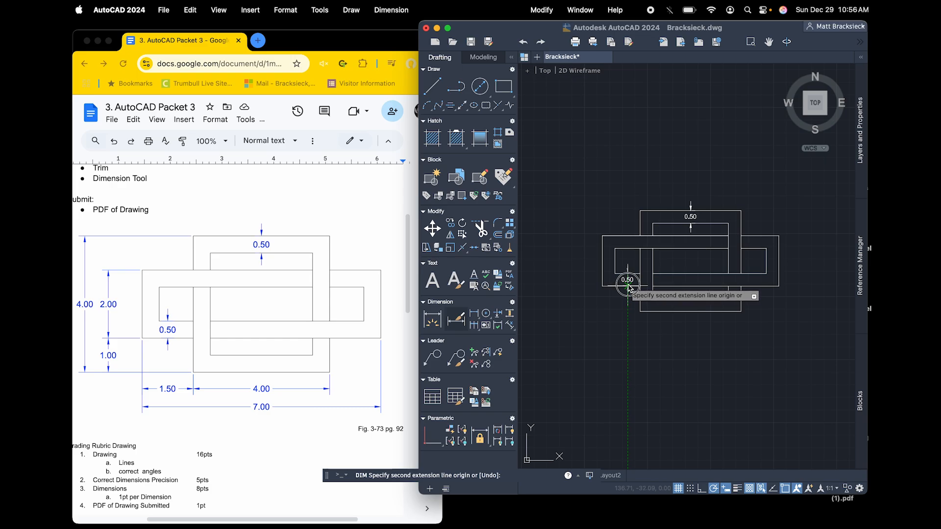
pyautogui.click(628, 286)
pyautogui.click(627, 280)
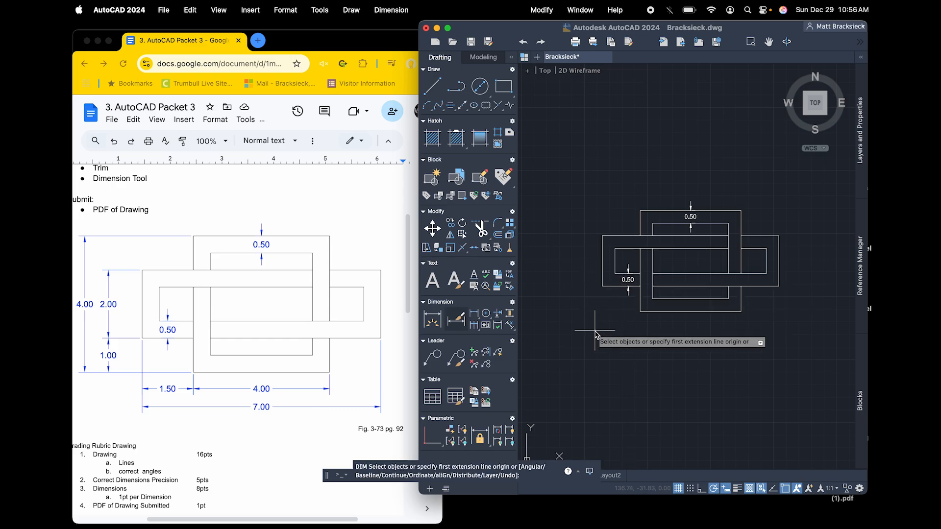
pyautogui.press('Escape')
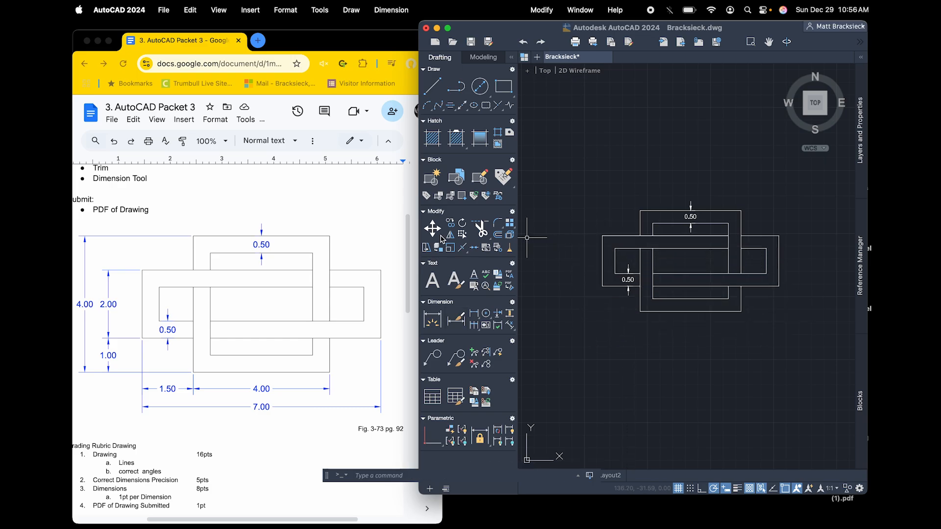
# - Dimension the rectangle's overall height, placing the dimension just outside its left edge
pyautogui.click(436, 324)
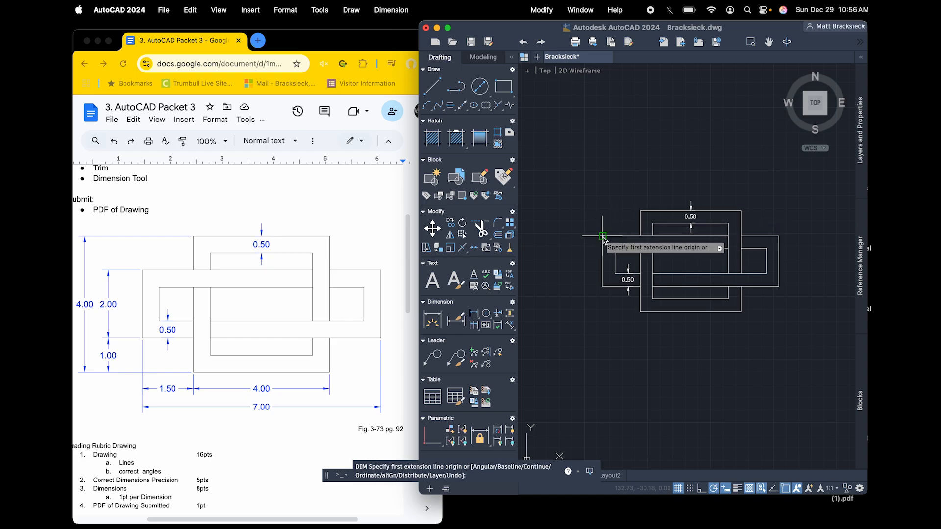
pyautogui.click(602, 236)
pyautogui.click(602, 285)
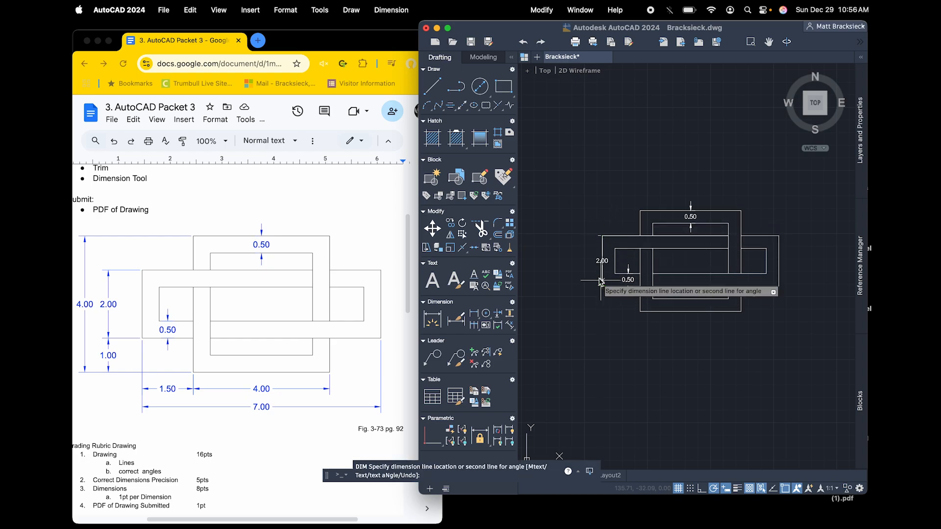
pyautogui.click(591, 269)
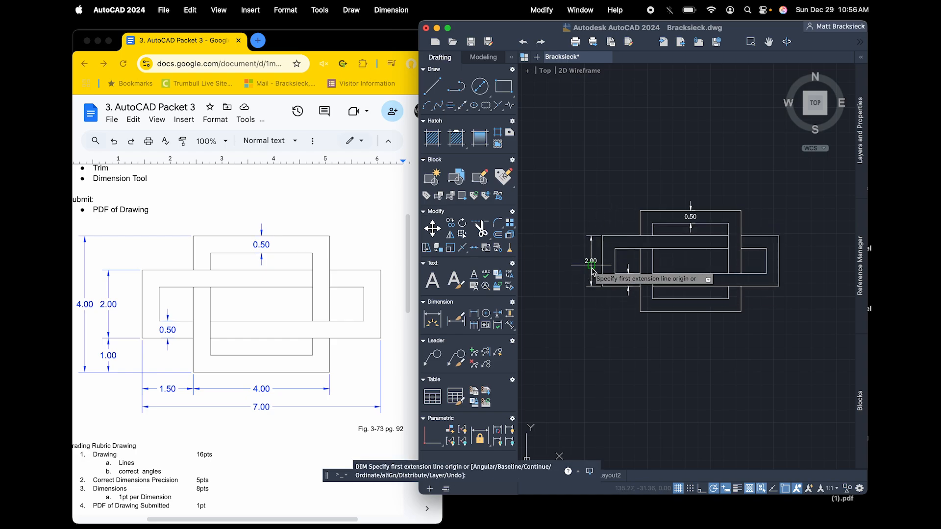
# - Dimension the vertical offset between the rectangle's and square's bottom edges, and the square's overall height farther out on the left side
pyautogui.click(640, 312)
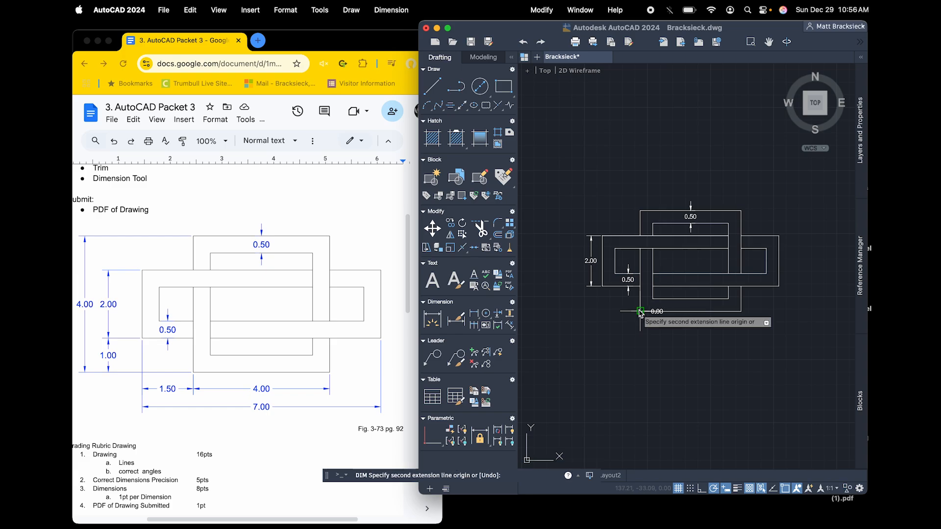
pyautogui.click(602, 296)
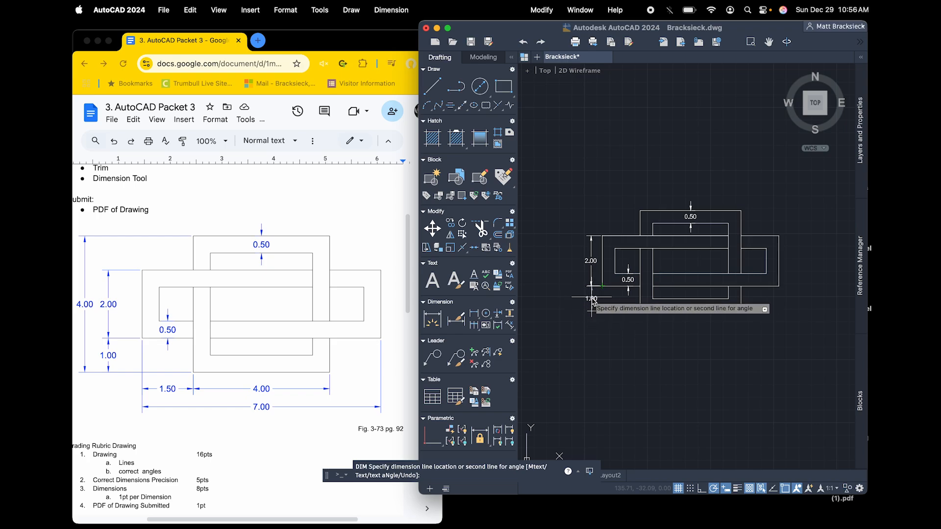
pyautogui.click(592, 300)
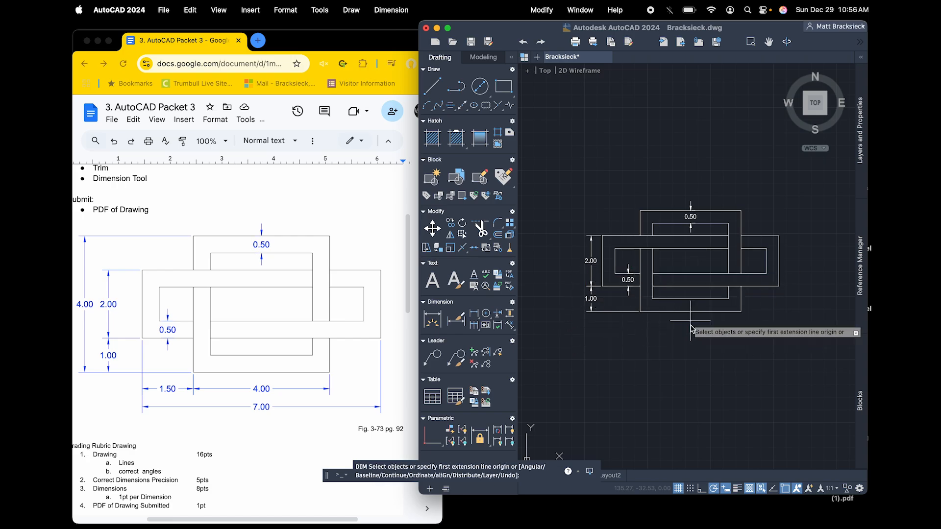
pyautogui.click(640, 312)
pyautogui.click(639, 210)
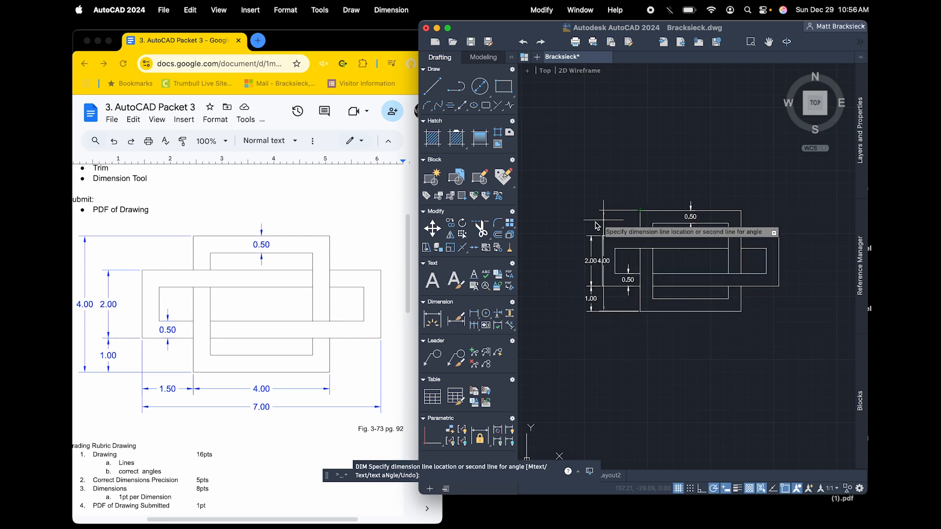
pyautogui.click(568, 242)
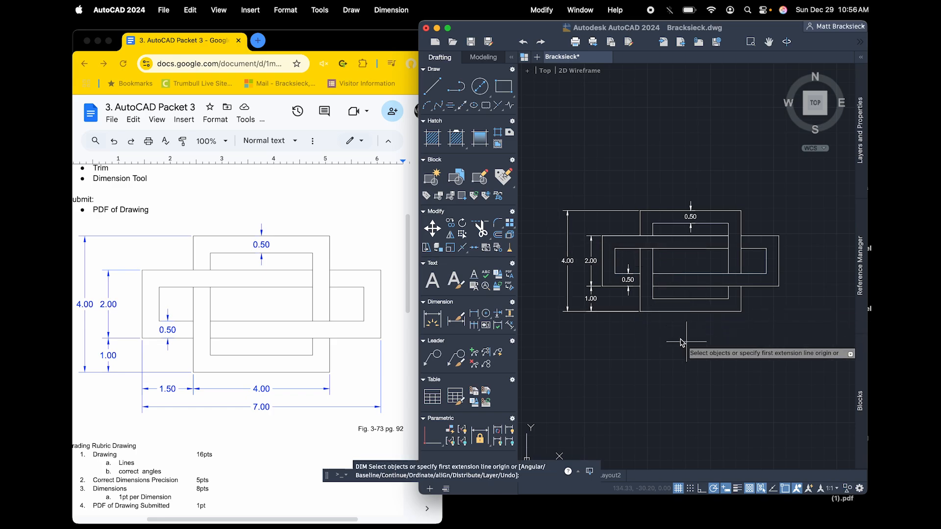
# - Dimension the horizontal offset between the rectangle's and square's left edges and the square's width, in one row below the figure
pyautogui.click(603, 287)
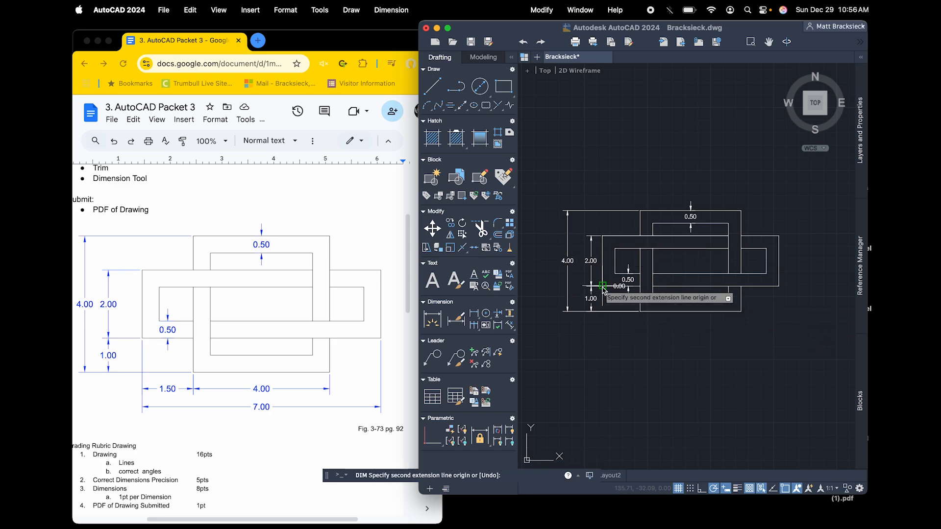
pyautogui.click(640, 288)
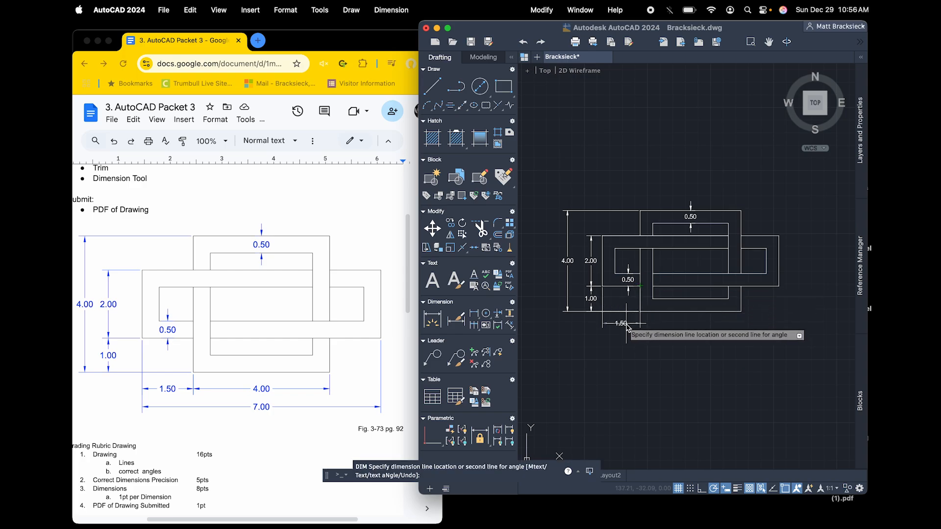
pyautogui.click(627, 325)
pyautogui.click(641, 311)
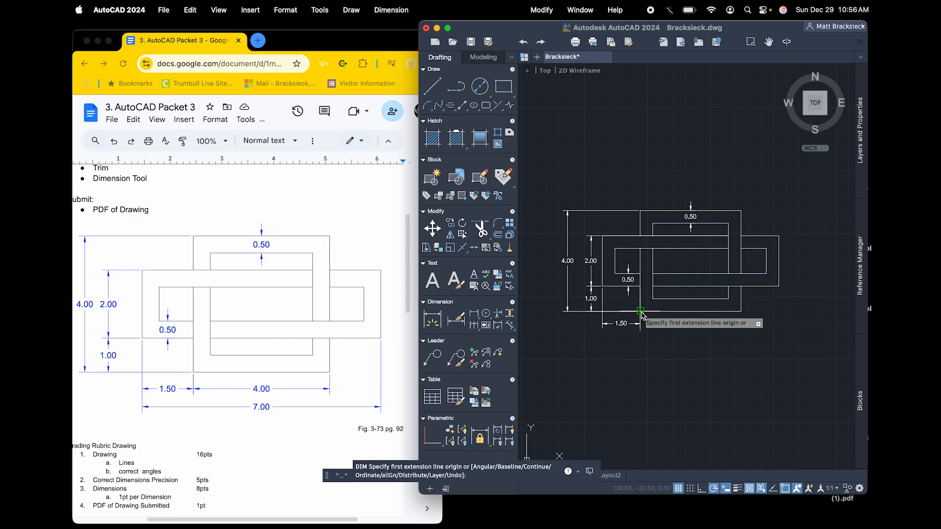
pyautogui.click(741, 312)
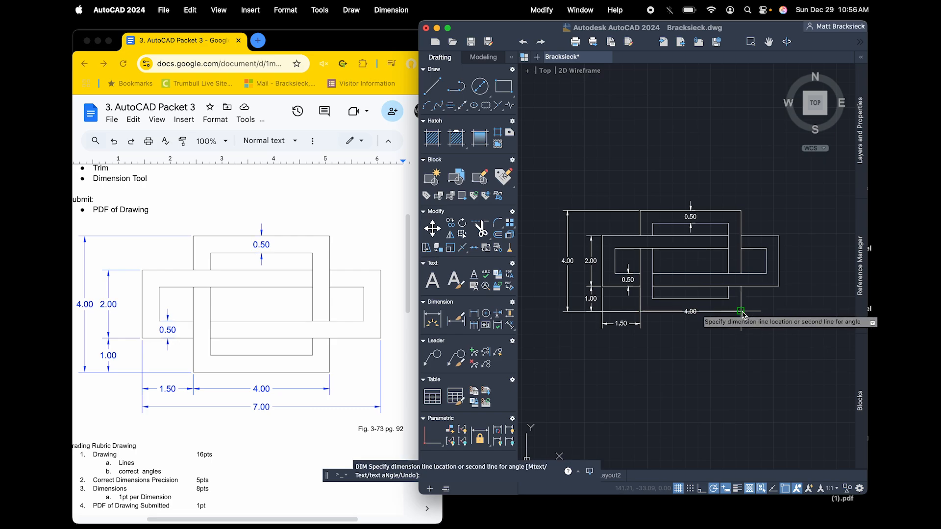
pyautogui.click(695, 324)
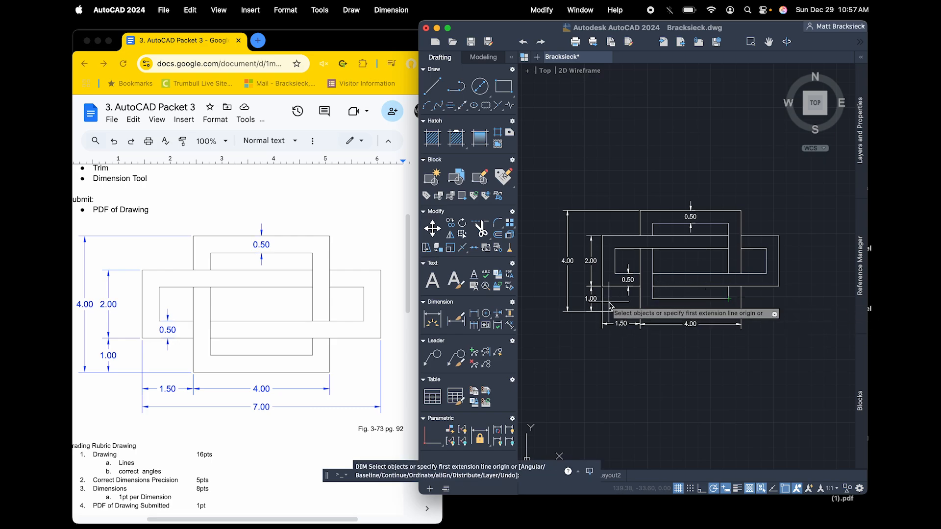
# - Dimension the rectangle's overall width below the other horizontal dimensions and save the drawing
pyautogui.click(602, 286)
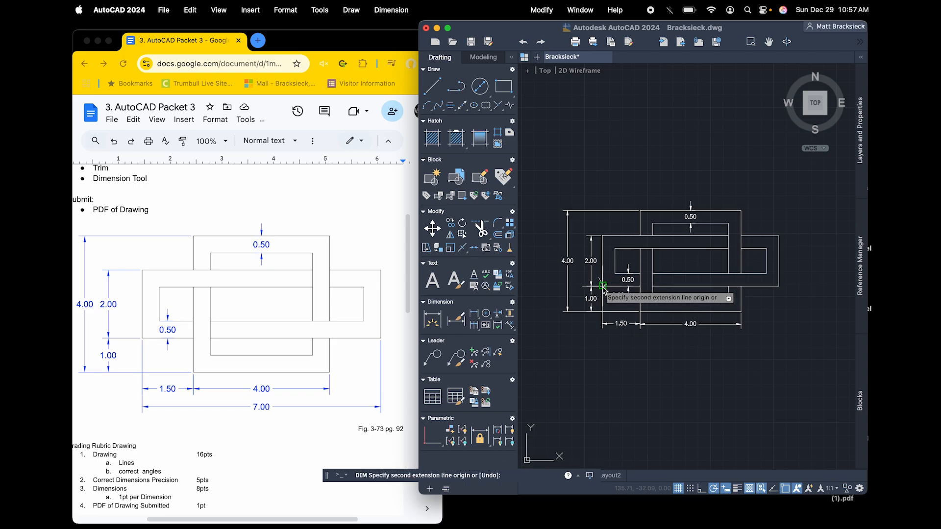
pyautogui.click(779, 286)
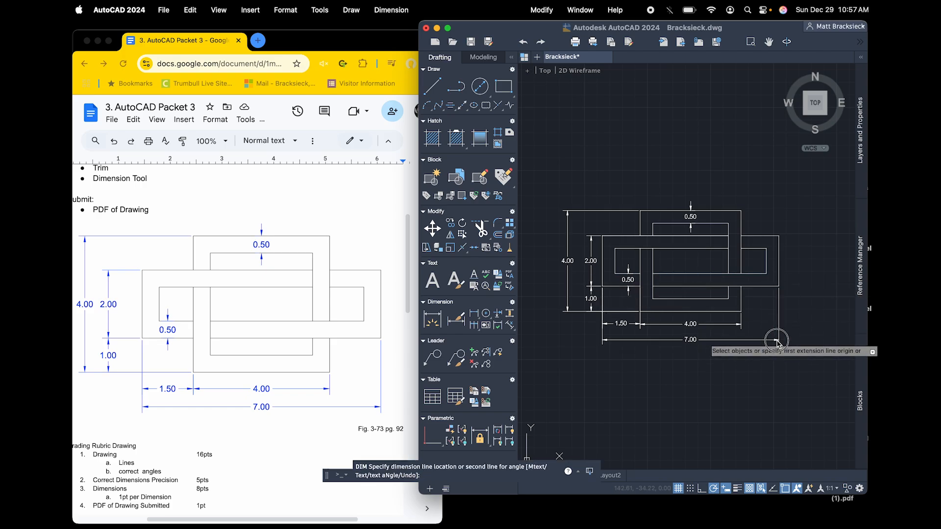
pyautogui.click(777, 340)
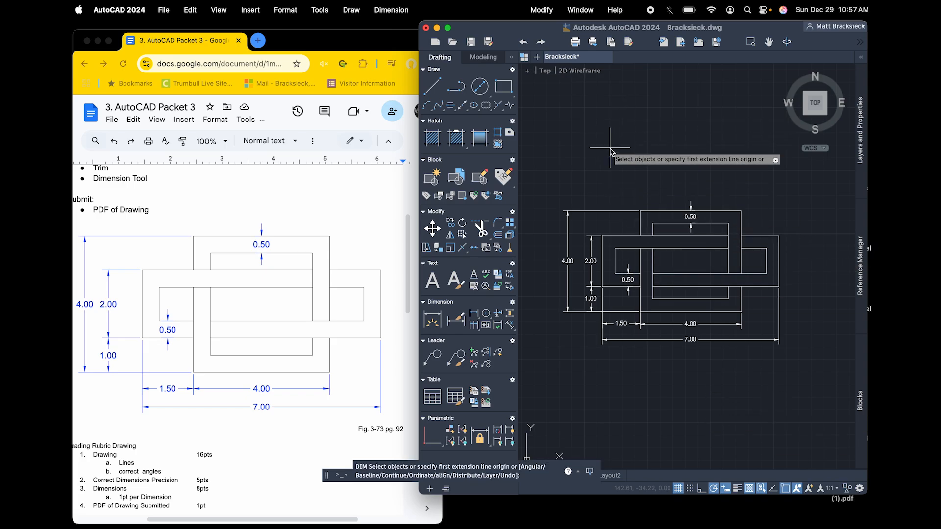
pyautogui.press('super+s')
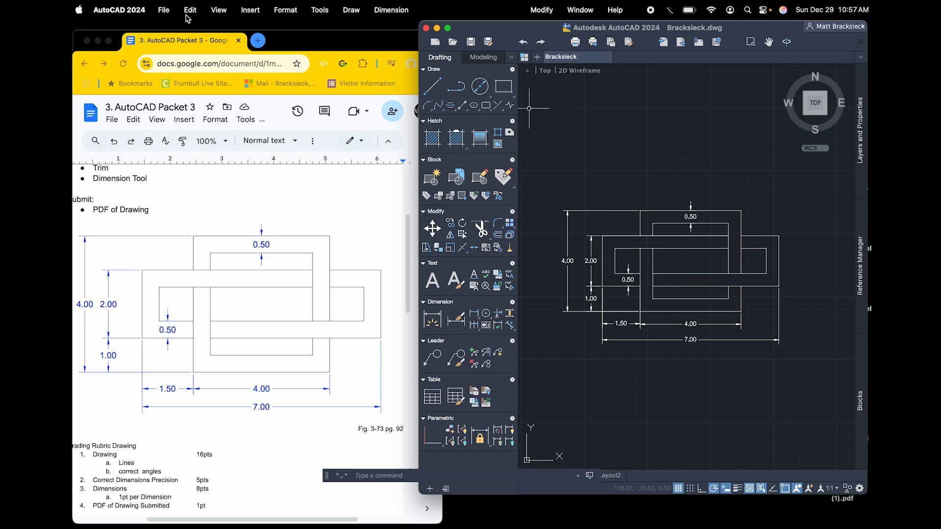
pyautogui.click(164, 9)
pyautogui.click(175, 172)
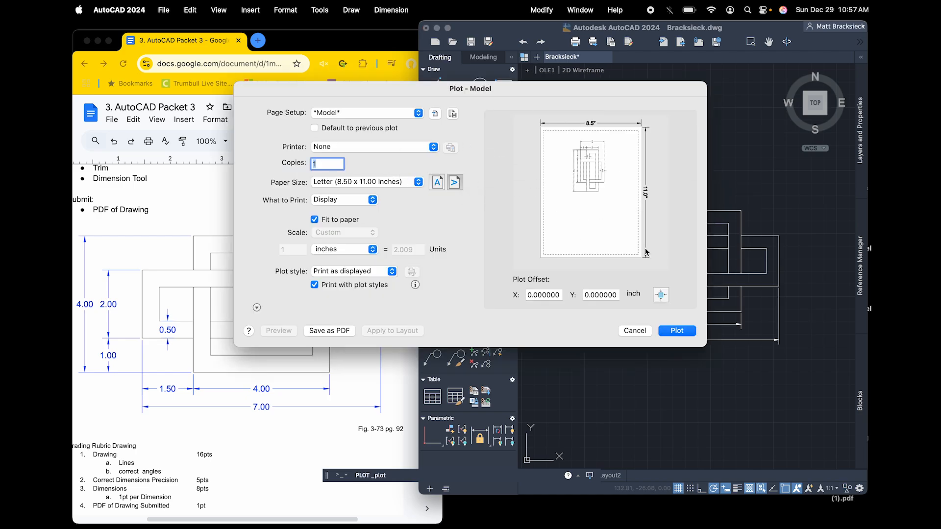
pyautogui.click(635, 332)
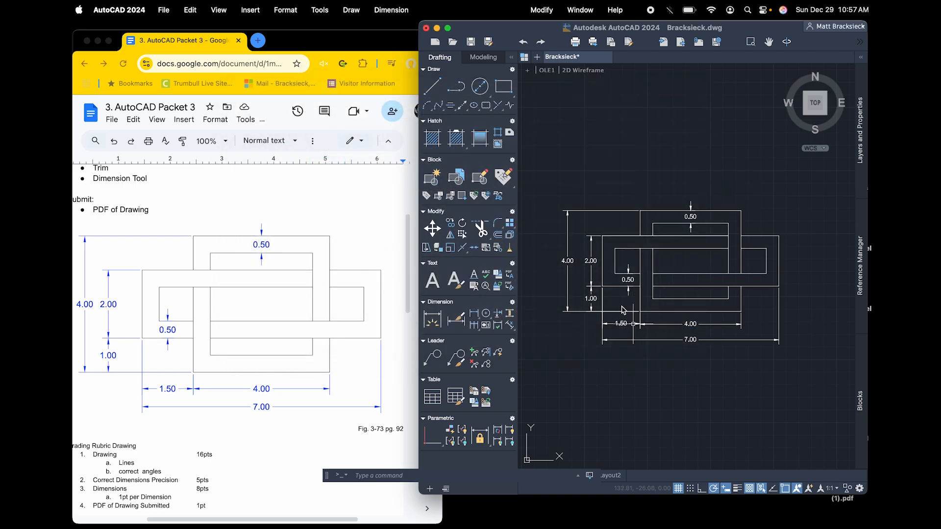
# - Enlarge the drawing window and frame the complete dimensioned figure so it fills the displayed plot area
pyautogui.doubleClick(420, 176)
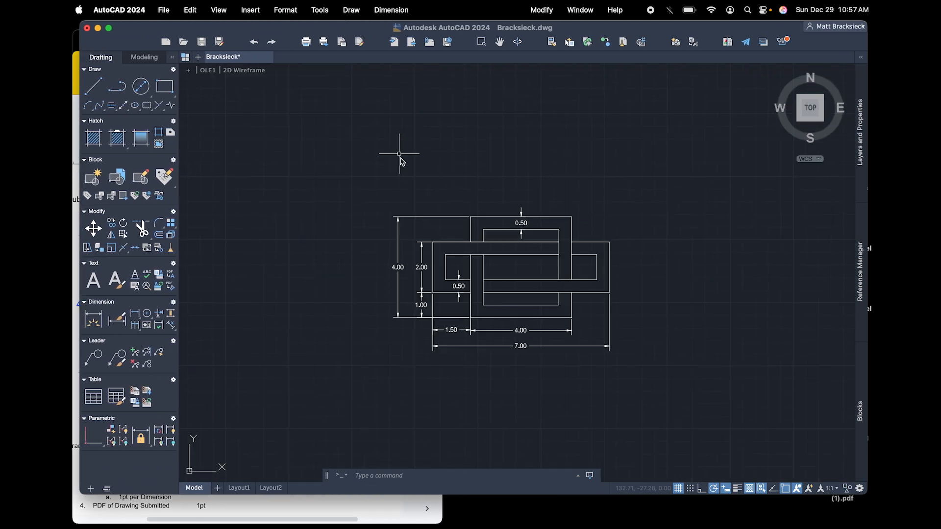
pyautogui.scroll(5, 537, 275)
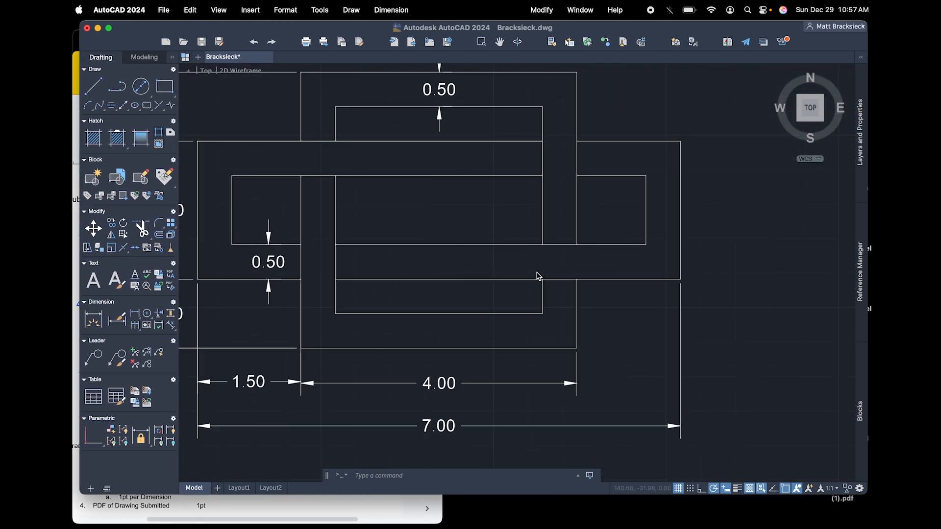
pyautogui.scroll(-3, 537, 275)
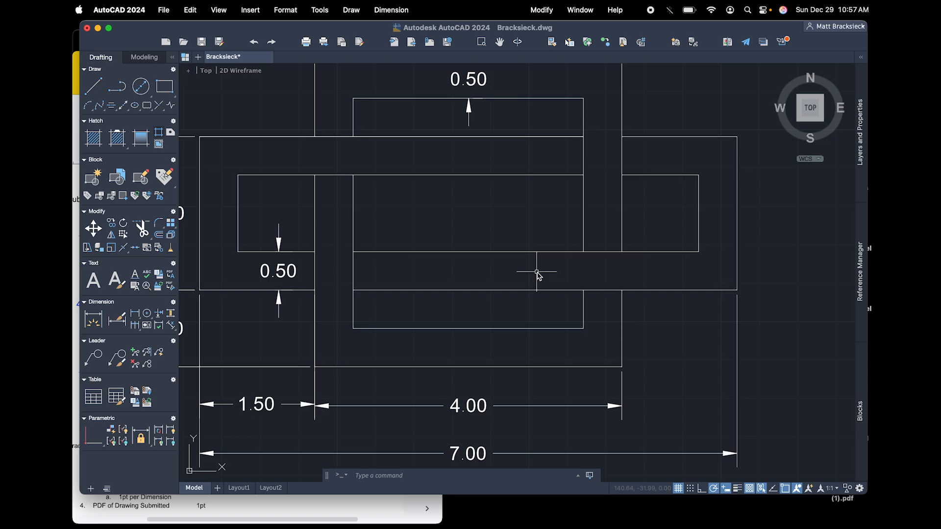
pyautogui.hscroll(-2, 542, 276)
pyautogui.scroll(-1, 542, 275)
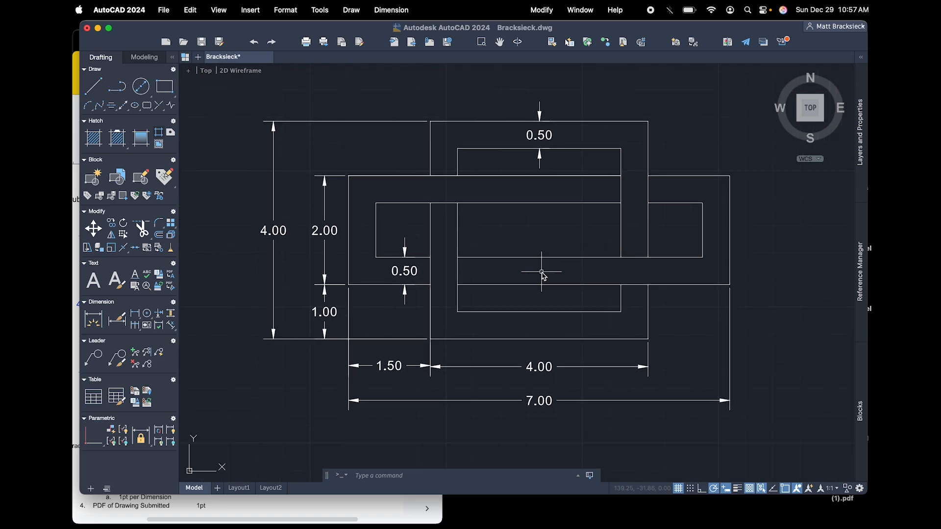
# - Export the displayed drawing as a PDF to the Desktop, adding 3 to the suggested file name, and check for the file there
pyautogui.click(167, 10)
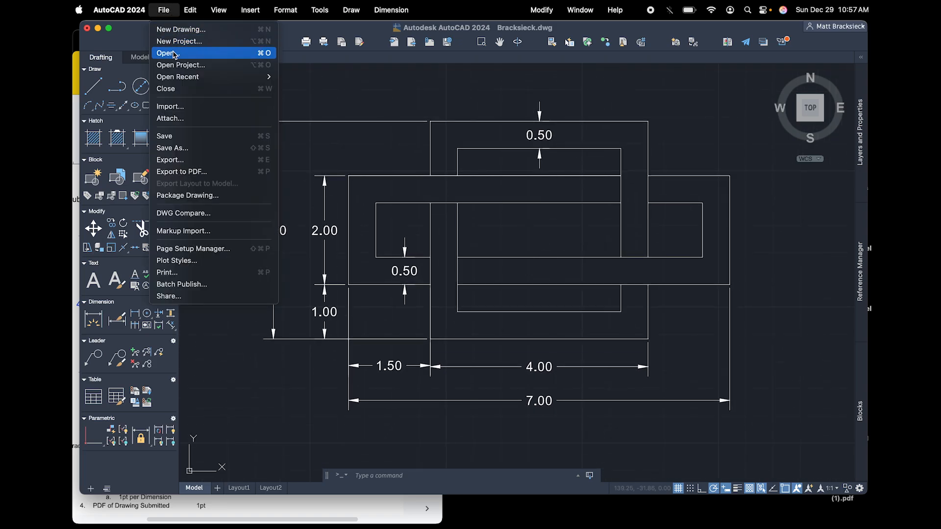
pyautogui.click(178, 171)
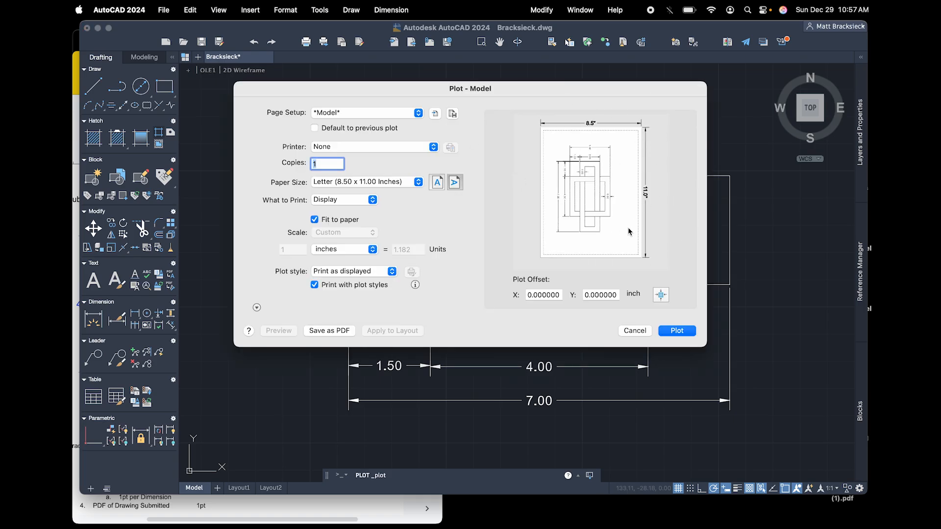
pyautogui.click(329, 331)
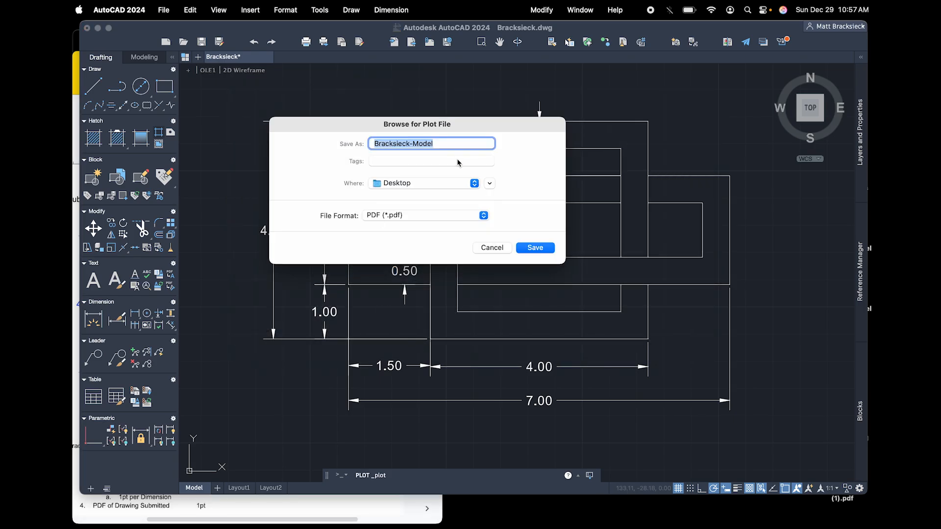
pyautogui.press('Right')
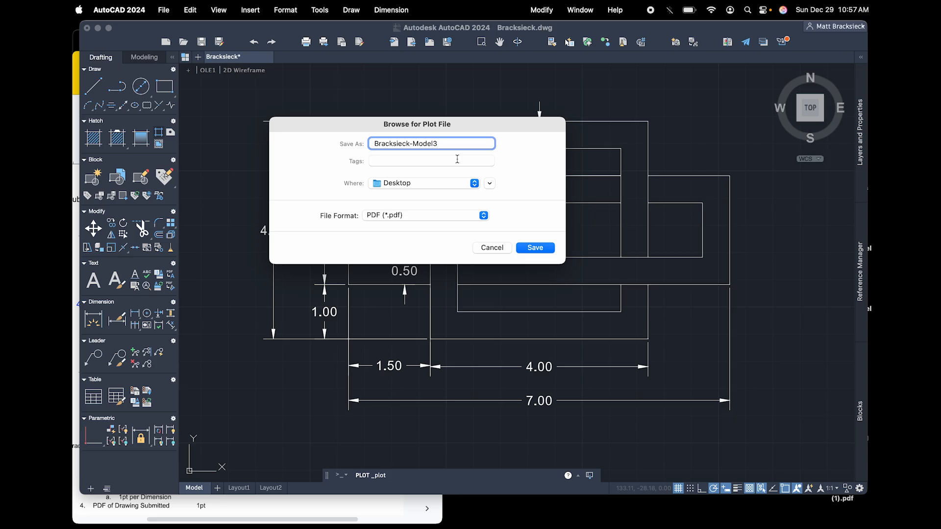
pyautogui.click(537, 247)
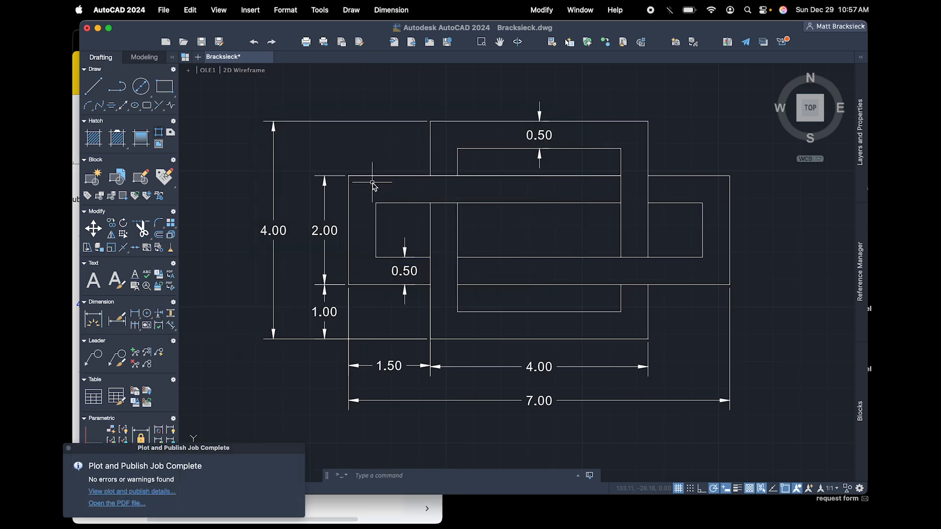
pyautogui.press('F11')
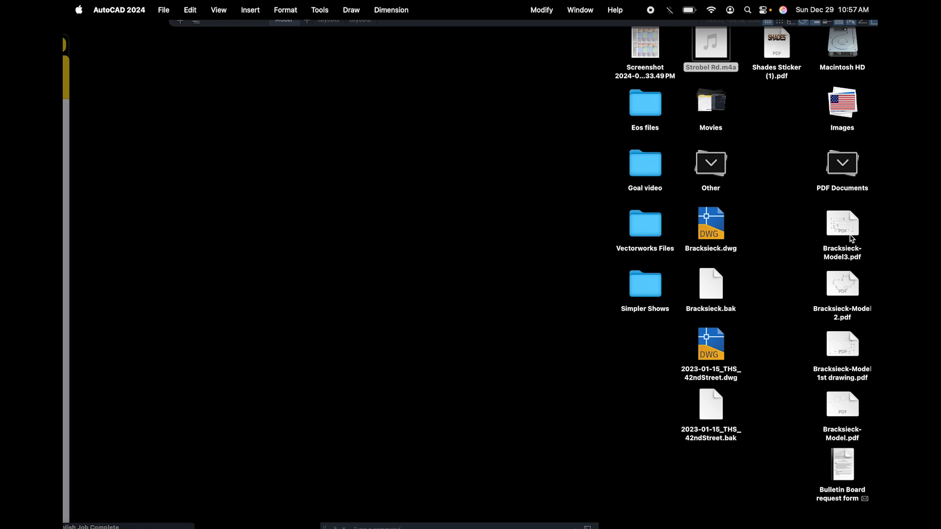
pyautogui.press('F11')
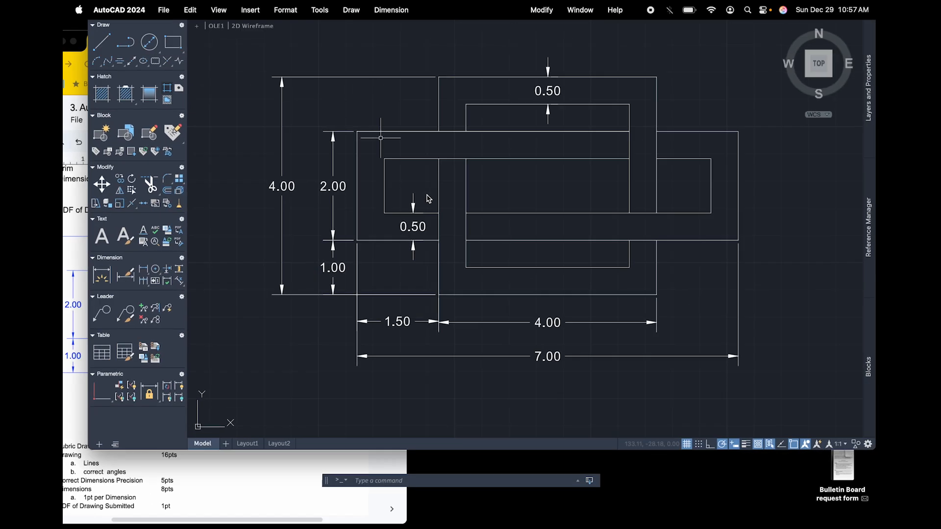